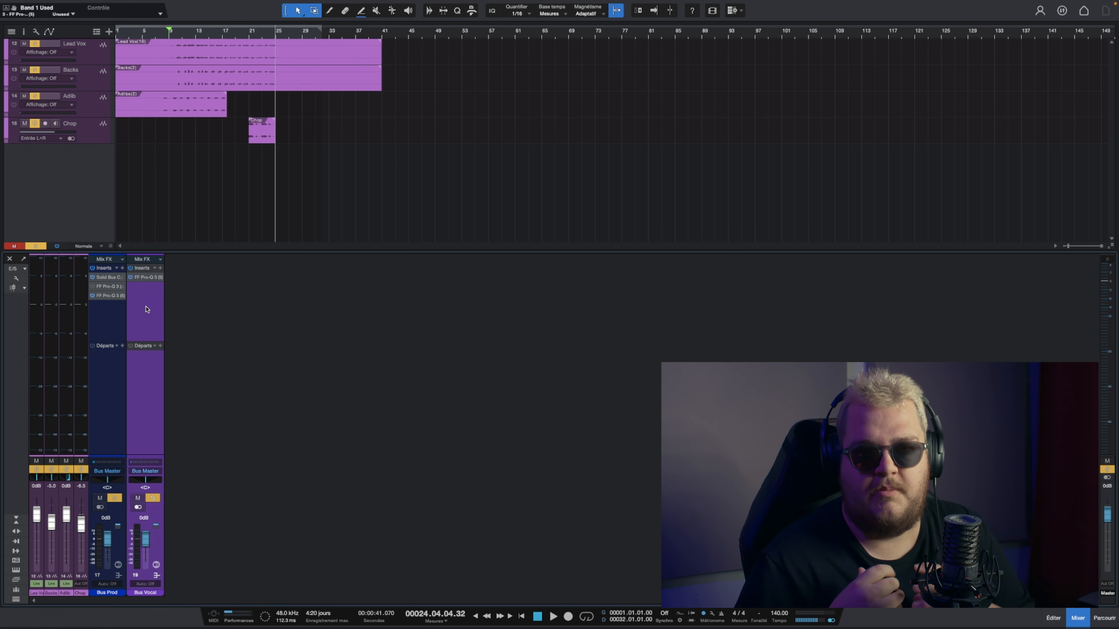
Step: Clear the active solos, audition Bus Prod in solo, and open the Pro-Q 3 in its third insert slot
left_click(118, 316)
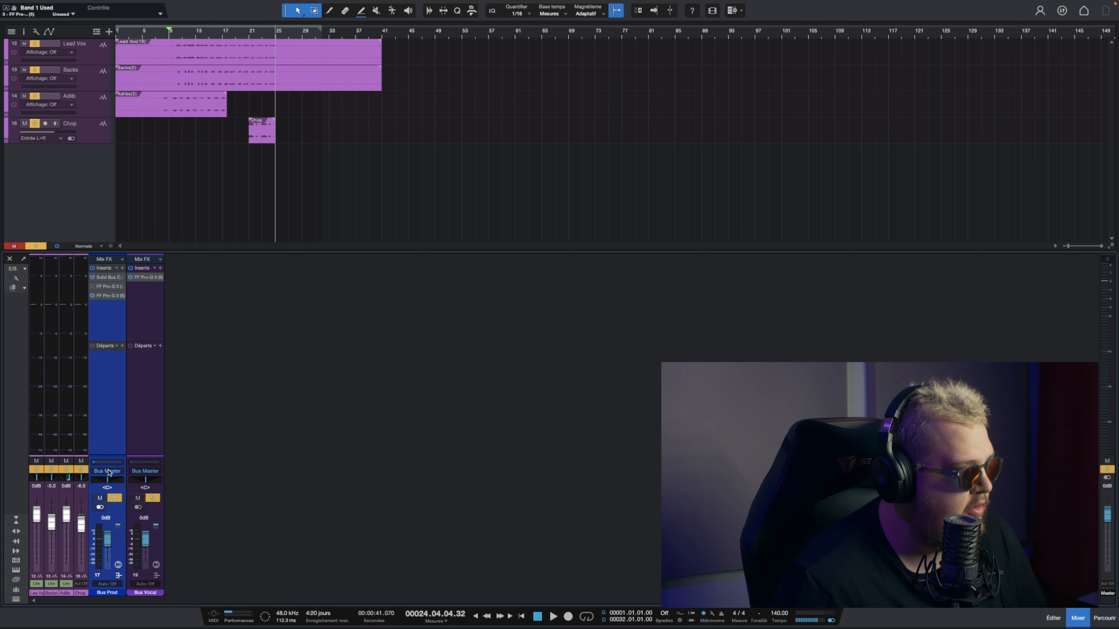
left_click(35, 246)
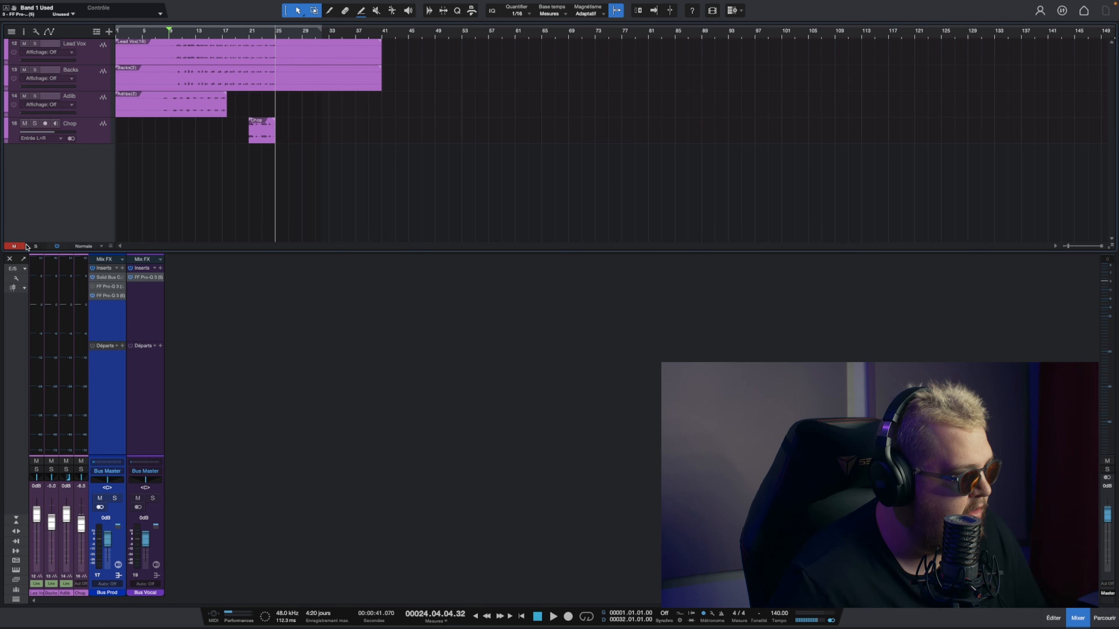
left_click(112, 500)
key("space")
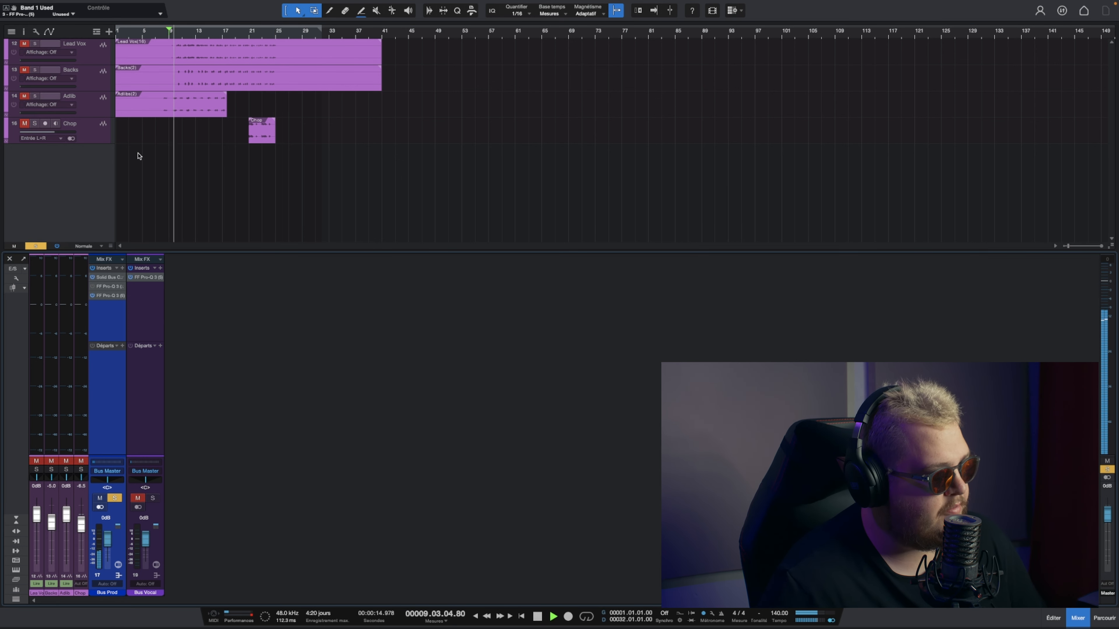
left_click(110, 296)
left_click_drag(1032, 263, 530, 260)
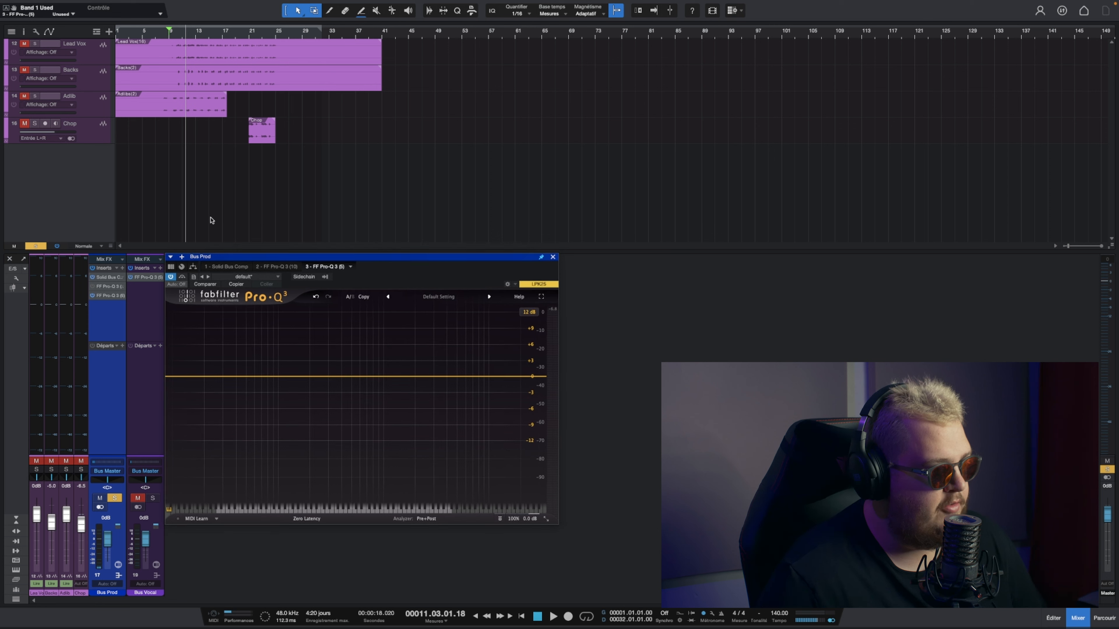
Step: Audition Bus Vocal in solo and remove the low-cut and high-cut bands from its Pro-Q 3 equalizer
left_click(153, 498)
key("space")
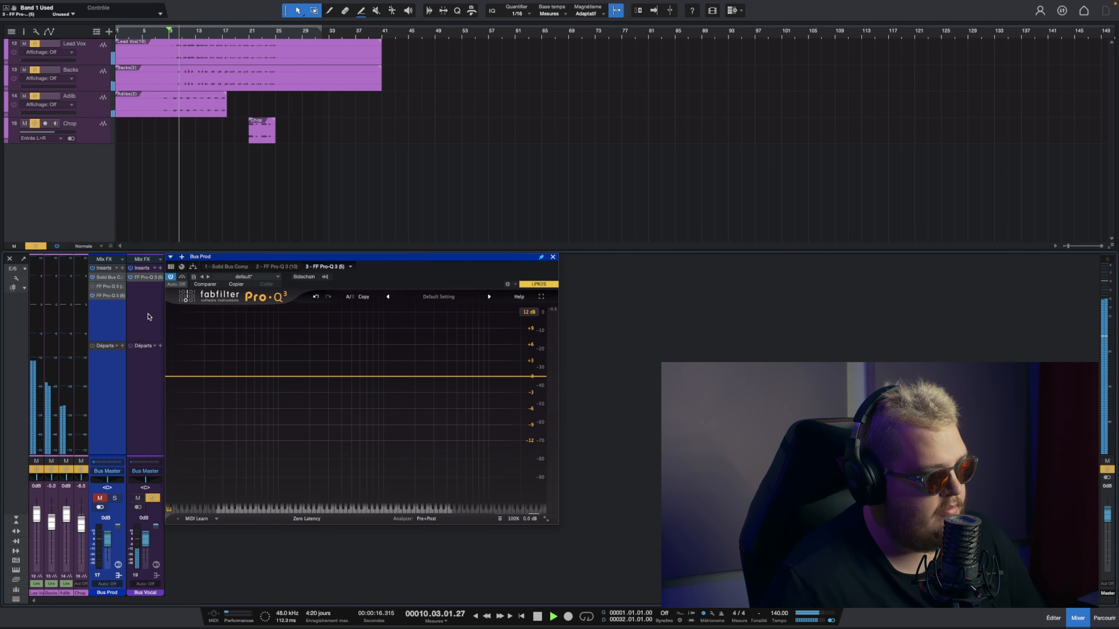
left_click(146, 278)
left_click_drag(525, 238, 808, 134)
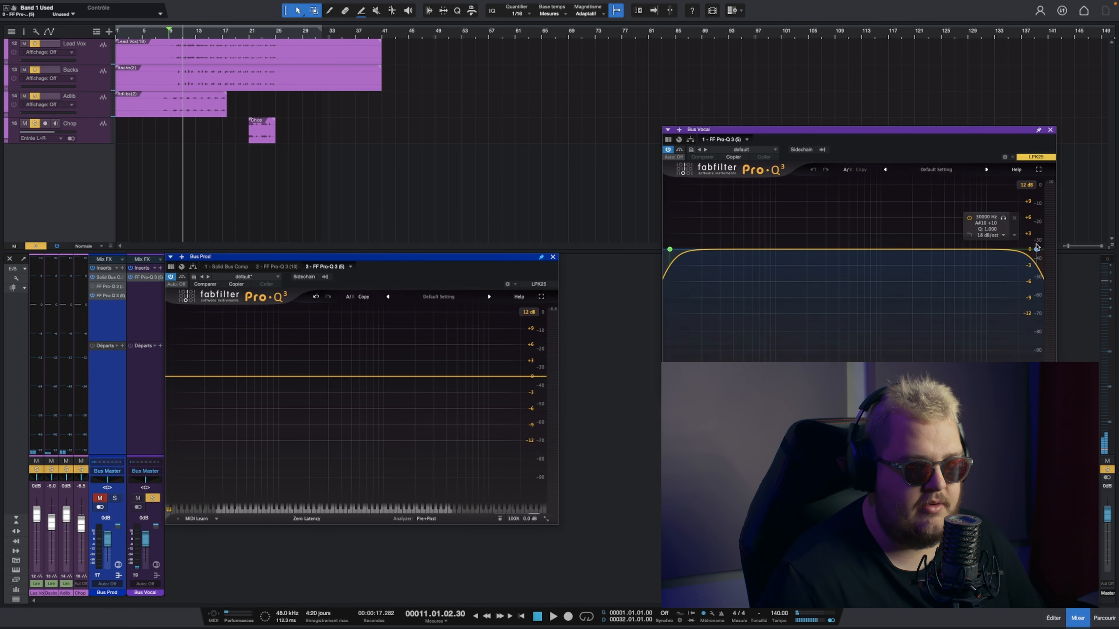
mouse_move(670, 249)
left_click(719, 217)
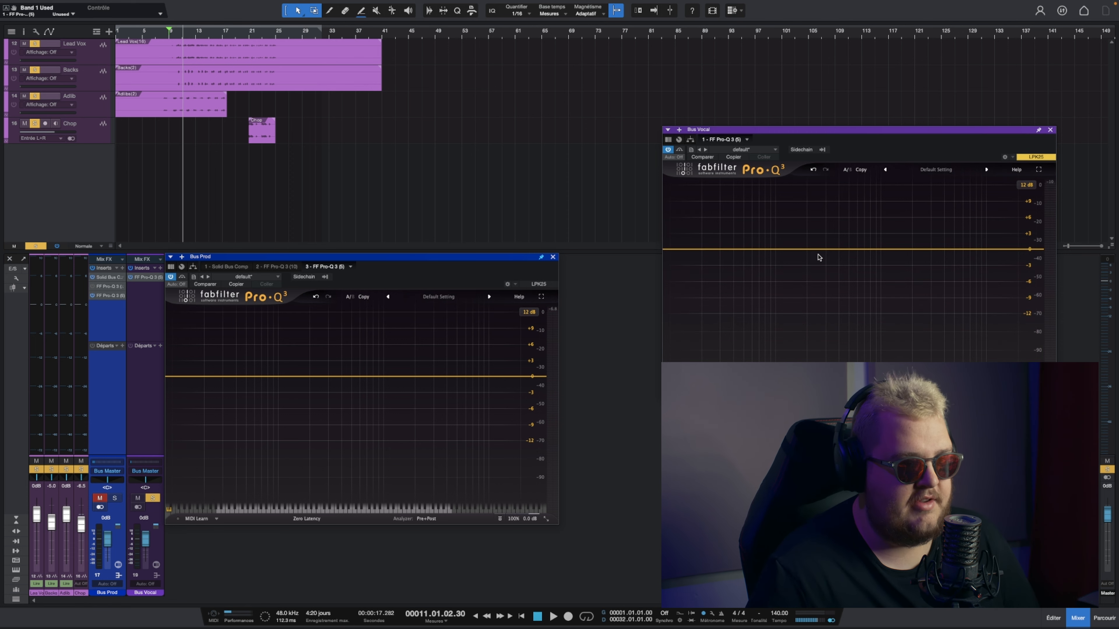
left_click(1051, 130)
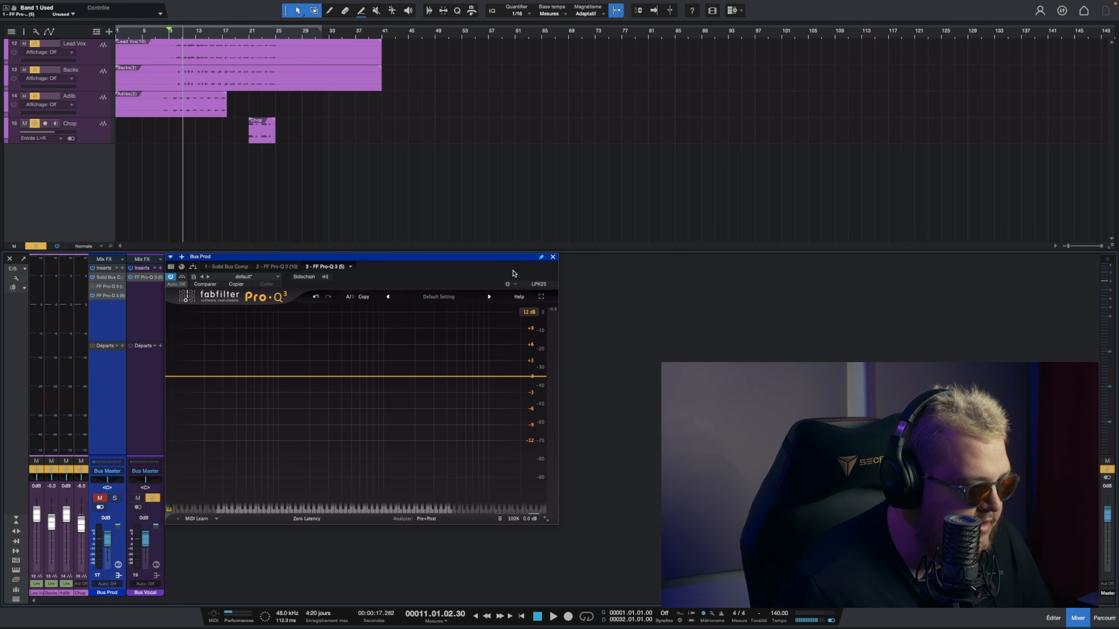
Step: Reposition the Bus Prod Pro-Q 3 window above the mixer and set its interface size to Large
left_click_drag(434, 261, 510, 127)
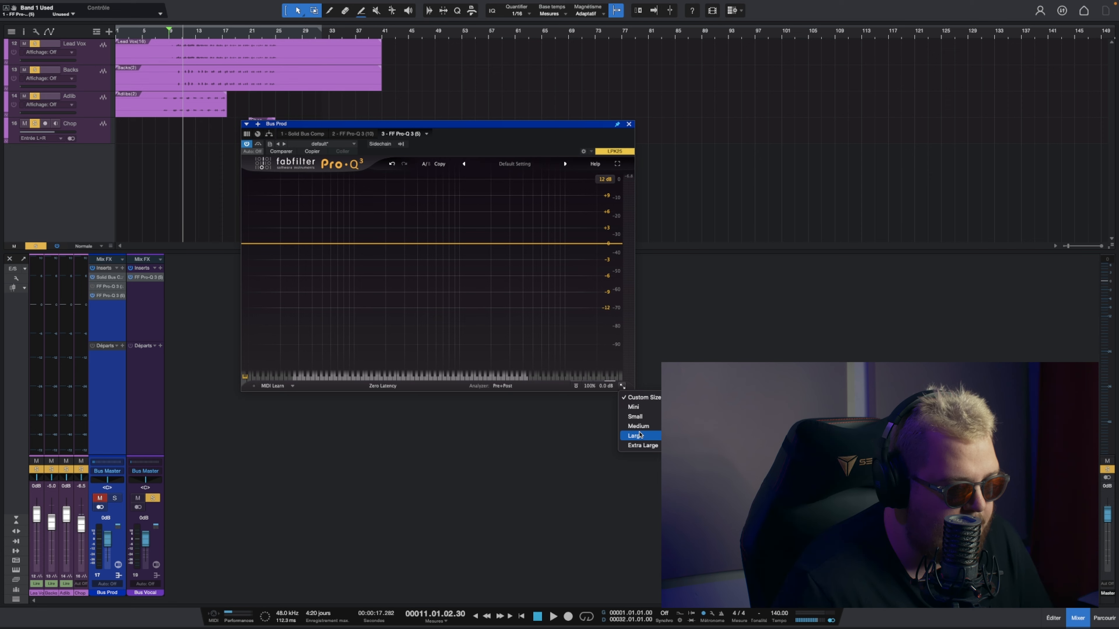
left_click(640, 436)
left_click_drag(532, 124, 470, 75)
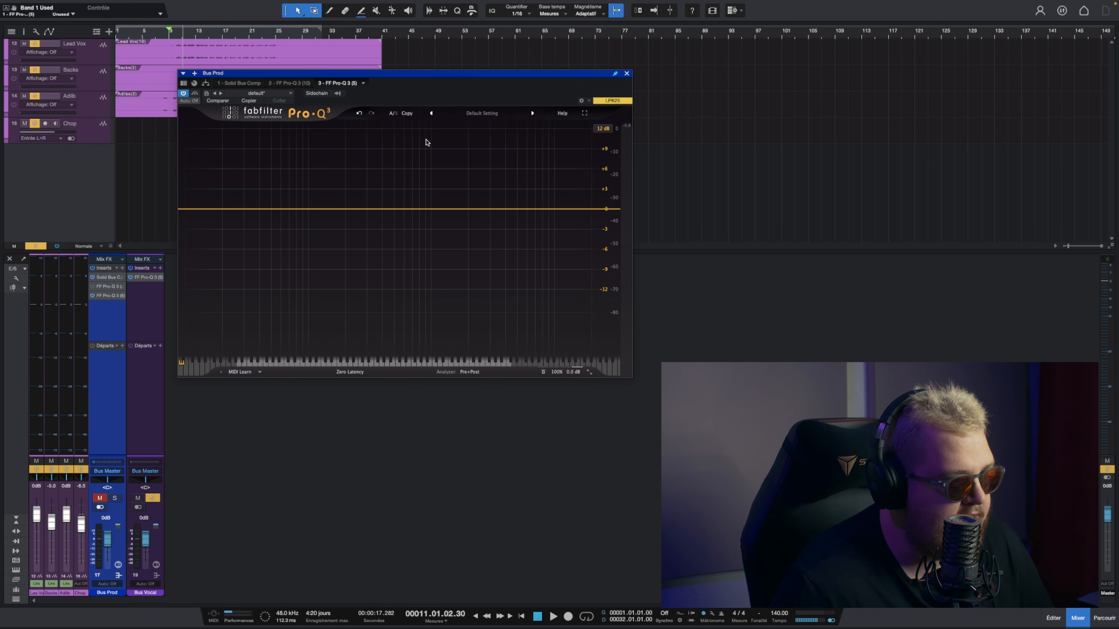
Step: Route Bus Vocal into the Bus Prod Pro-Q 3's sidechain and show the Side Chain spectrum in its analyzer
left_click(337, 94)
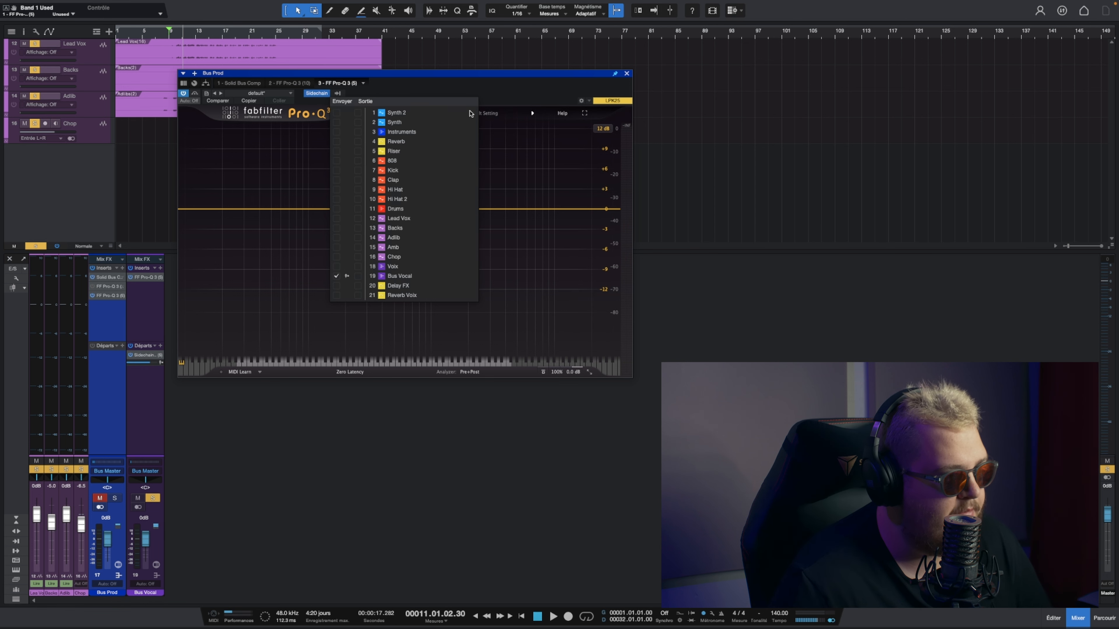
left_click(423, 91)
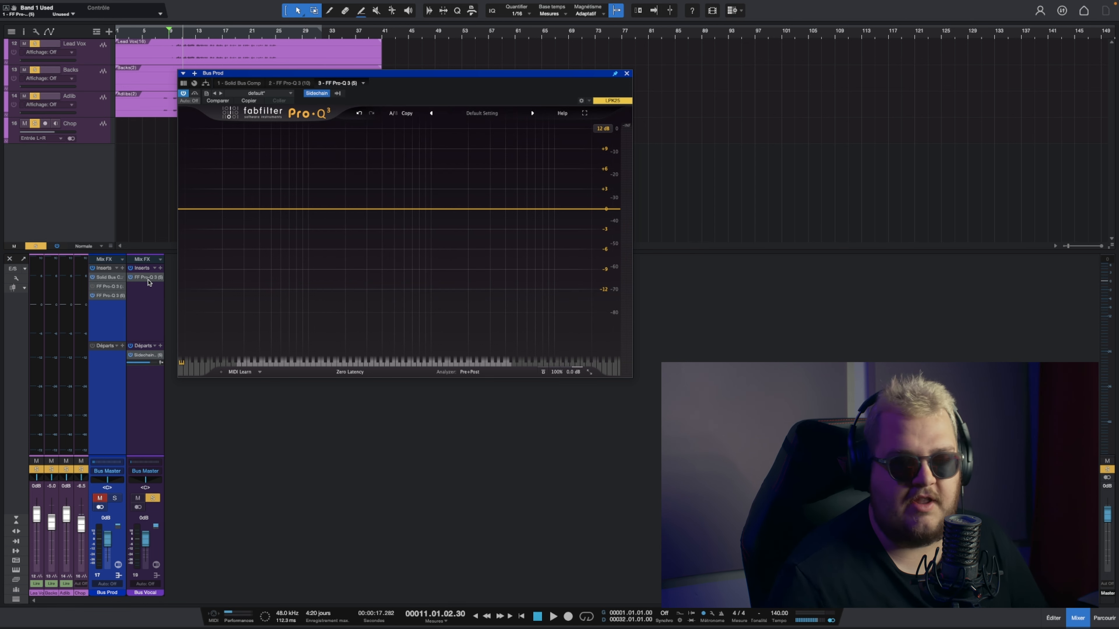
left_click(470, 372)
scroll(469, 270, "down", 3)
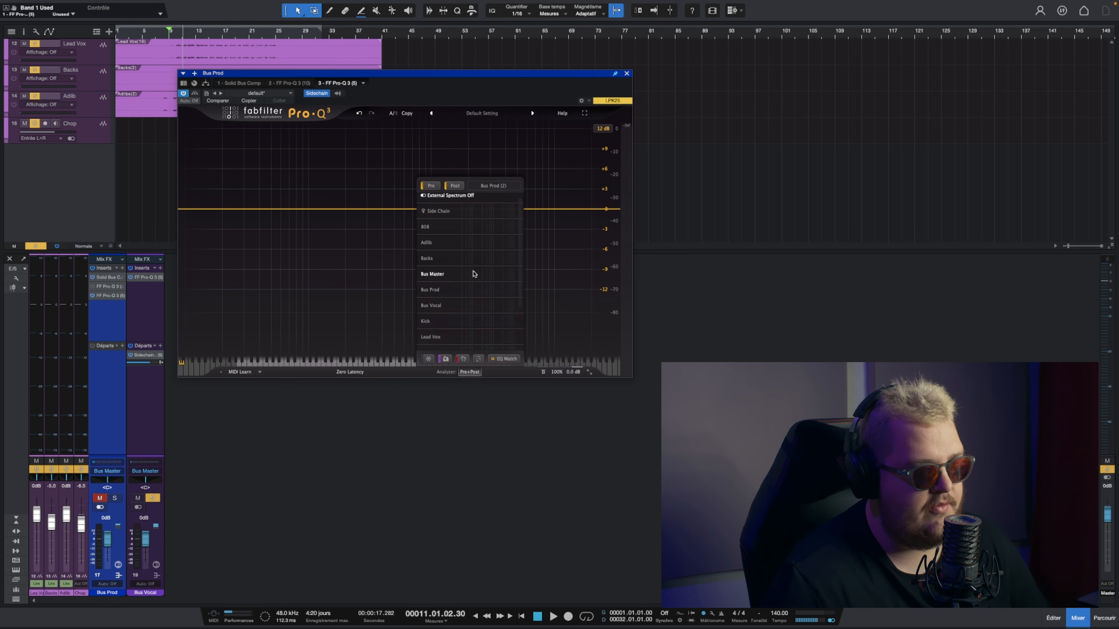
scroll(457, 318, "up", 2)
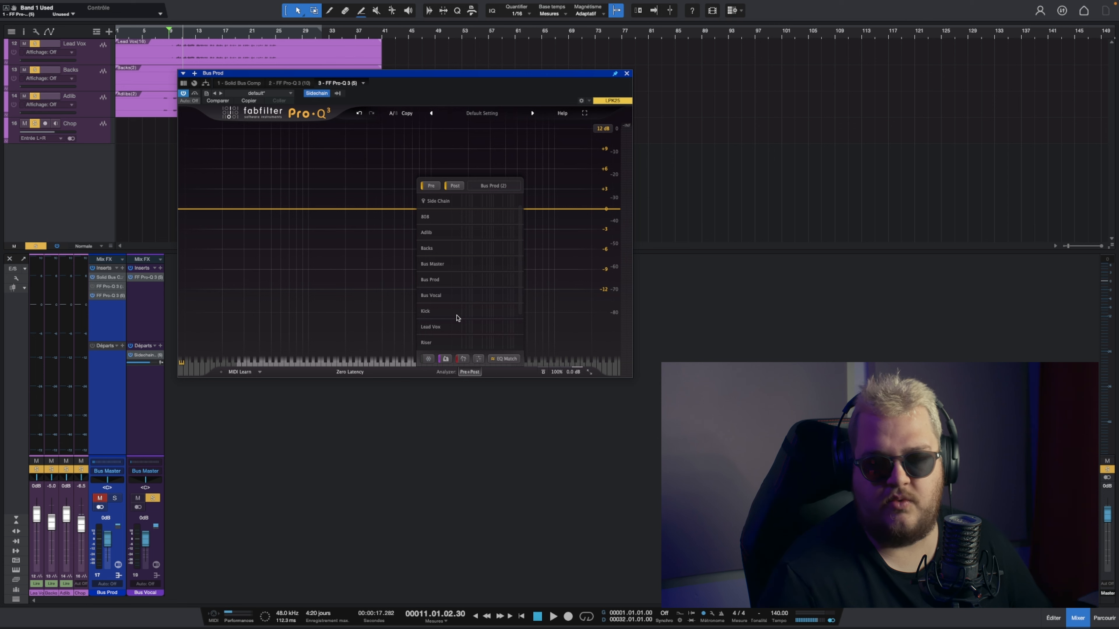
scroll(456, 318, "down", 3)
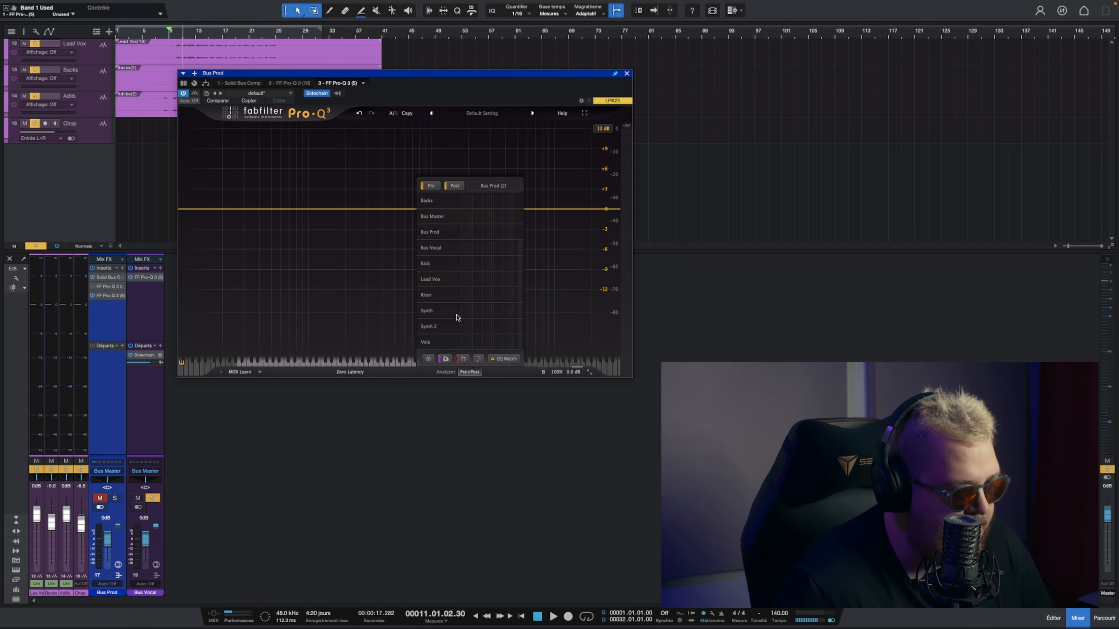
scroll(438, 290, "up", 3)
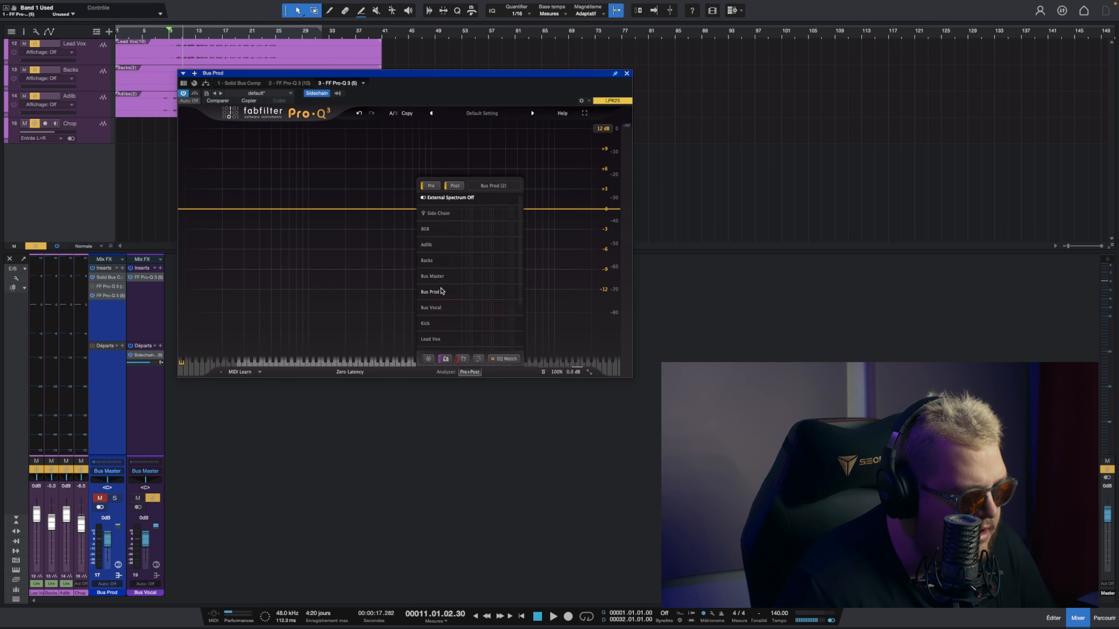
left_click(436, 218)
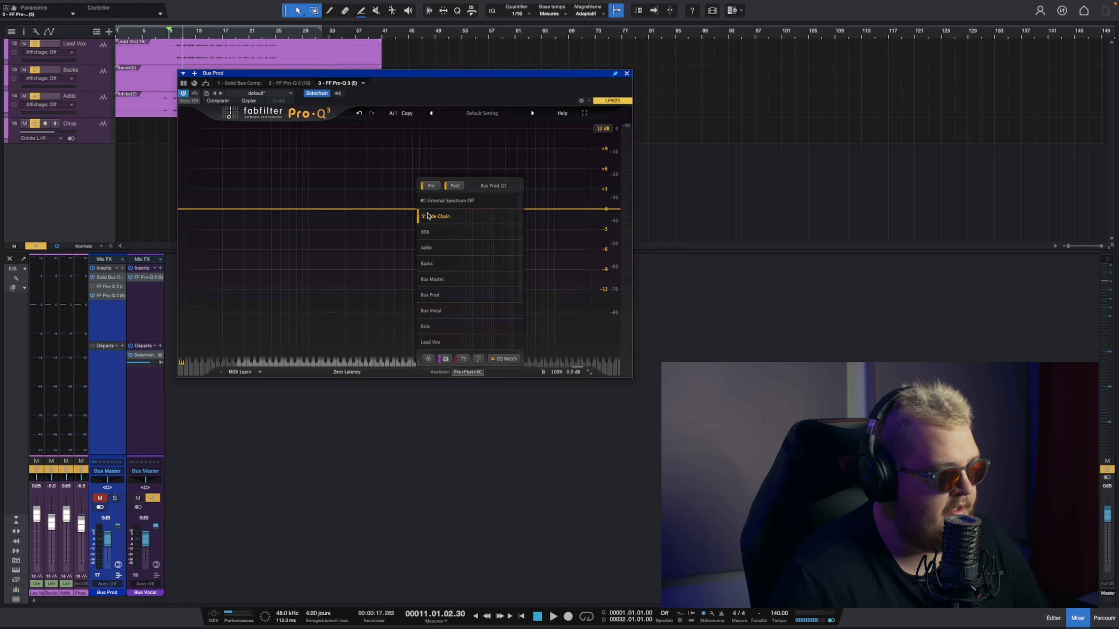
left_click(468, 373)
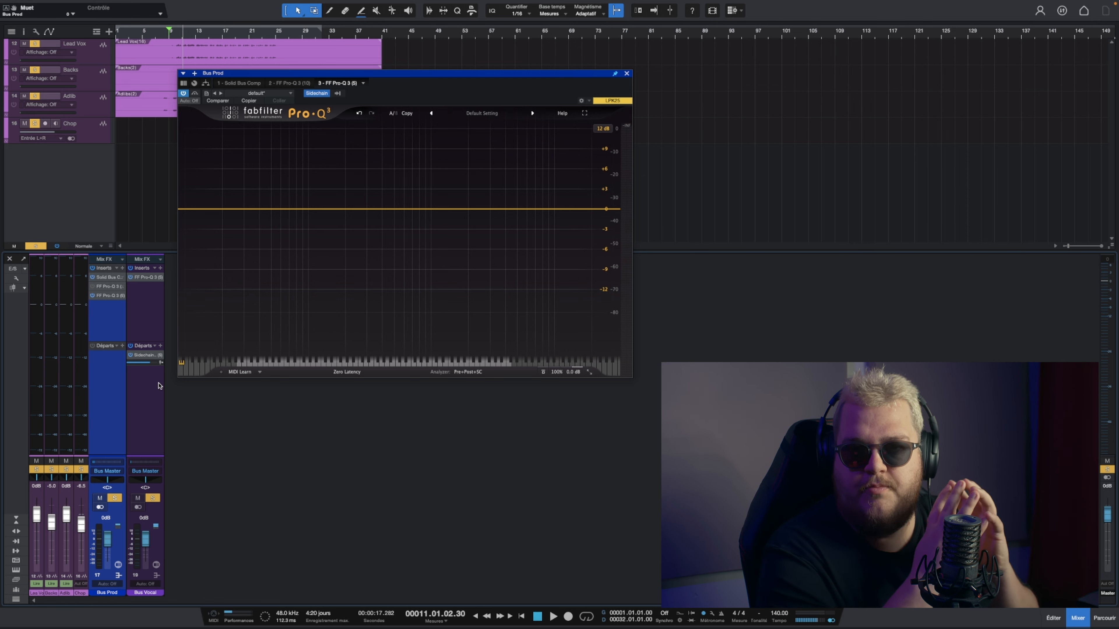
Step: Play both buses together and add a bell band at about 206 Hz on the highlighted low-mid collision
key("space")
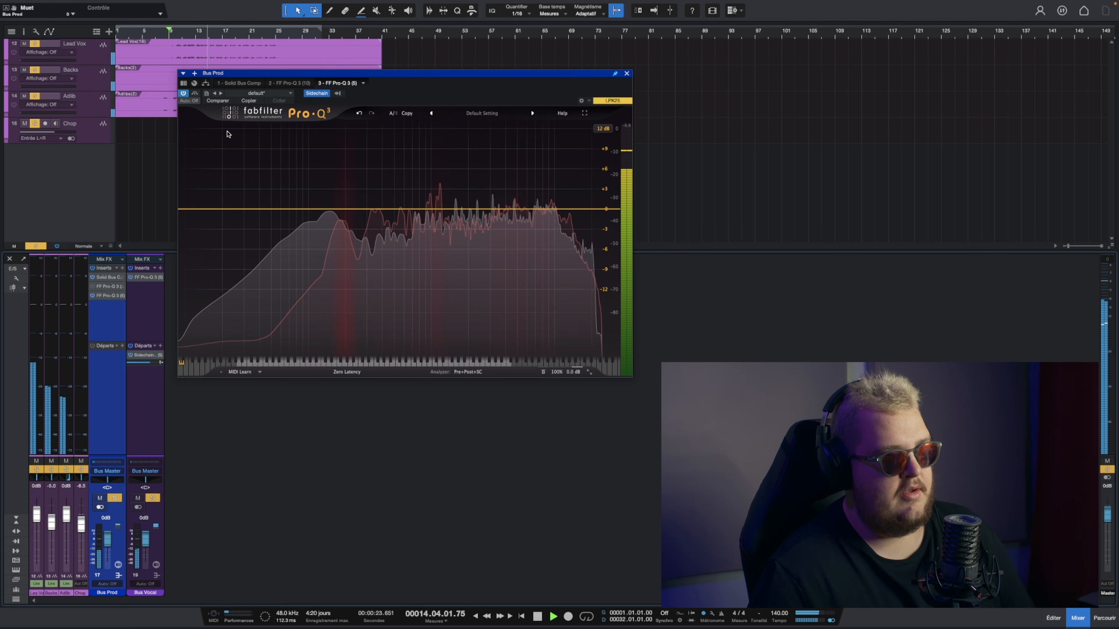
key("space")
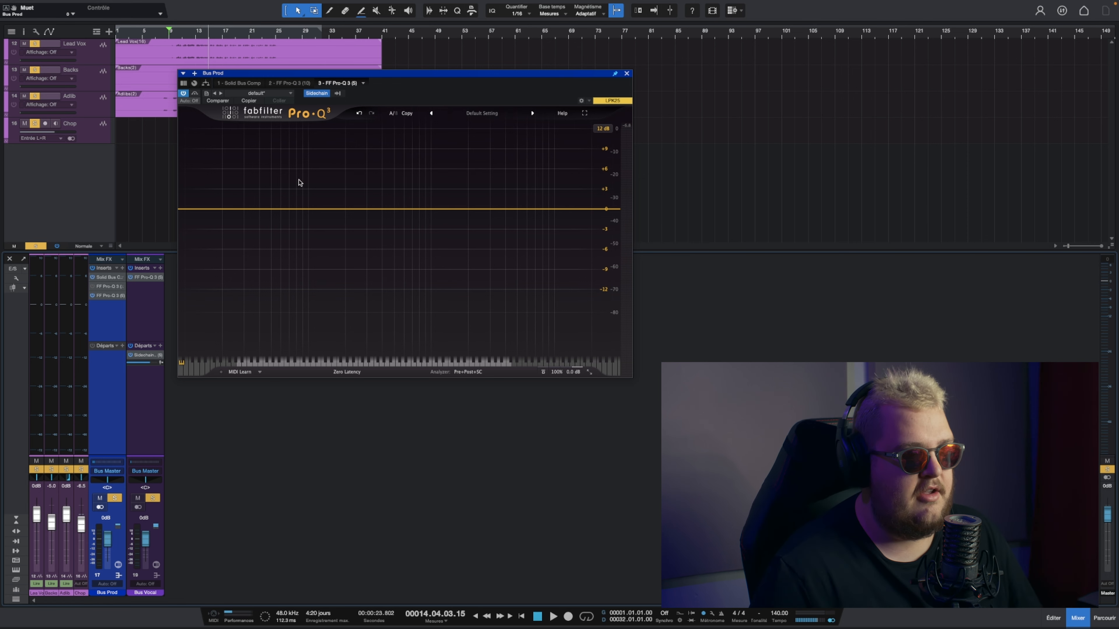
key("space")
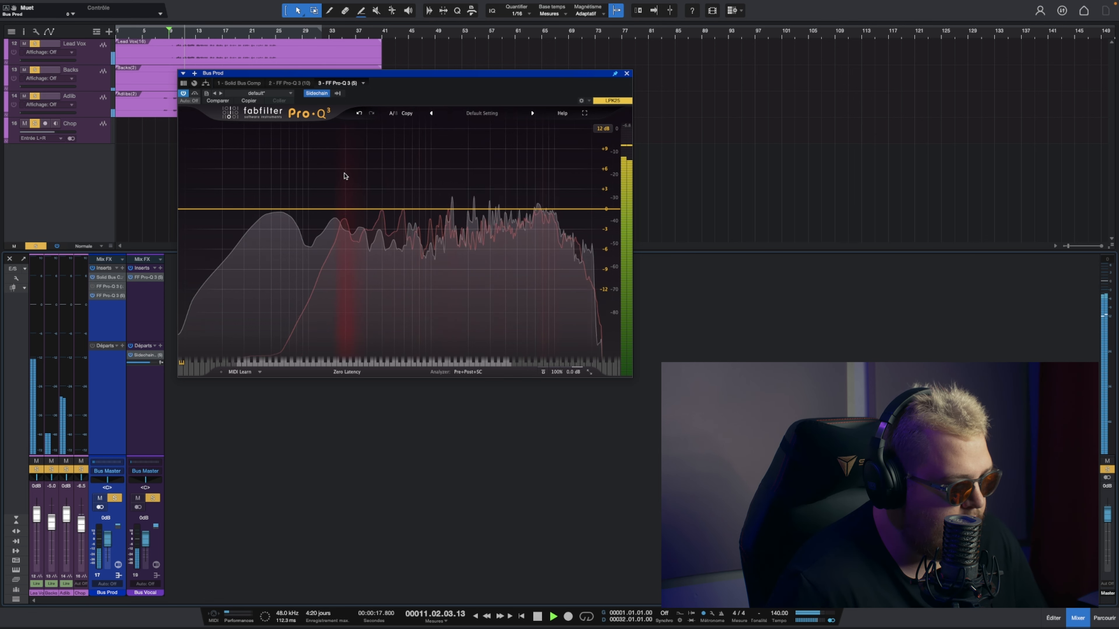
left_click(347, 209)
key("space")
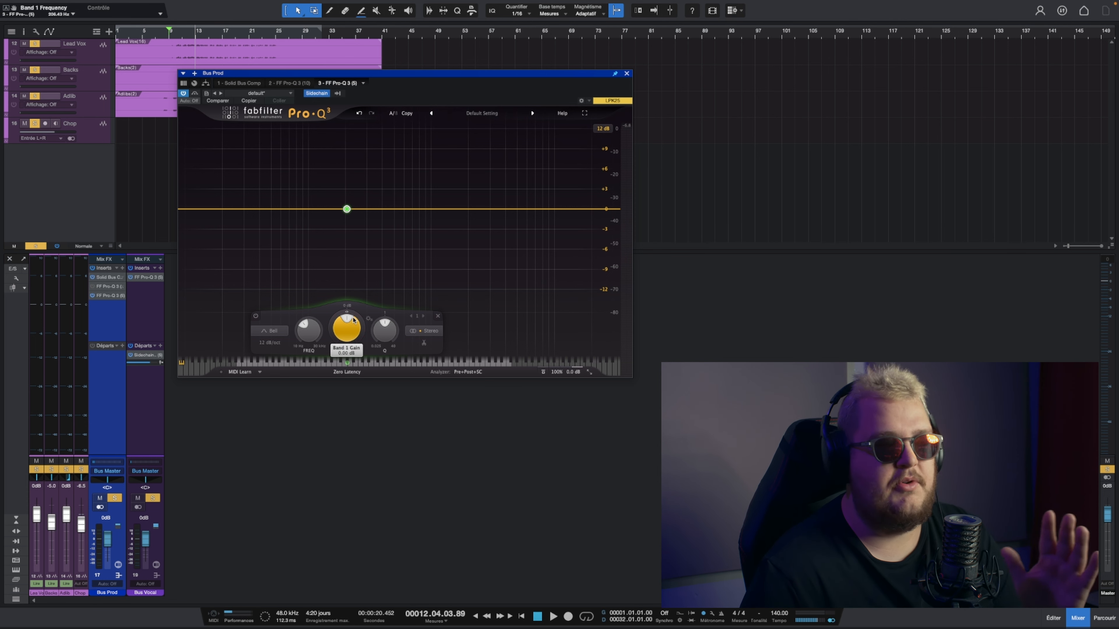
Step: During playback, add two more 0 dB bell bands, one at about 1.1 kHz and one farther up the spectrum
key("space")
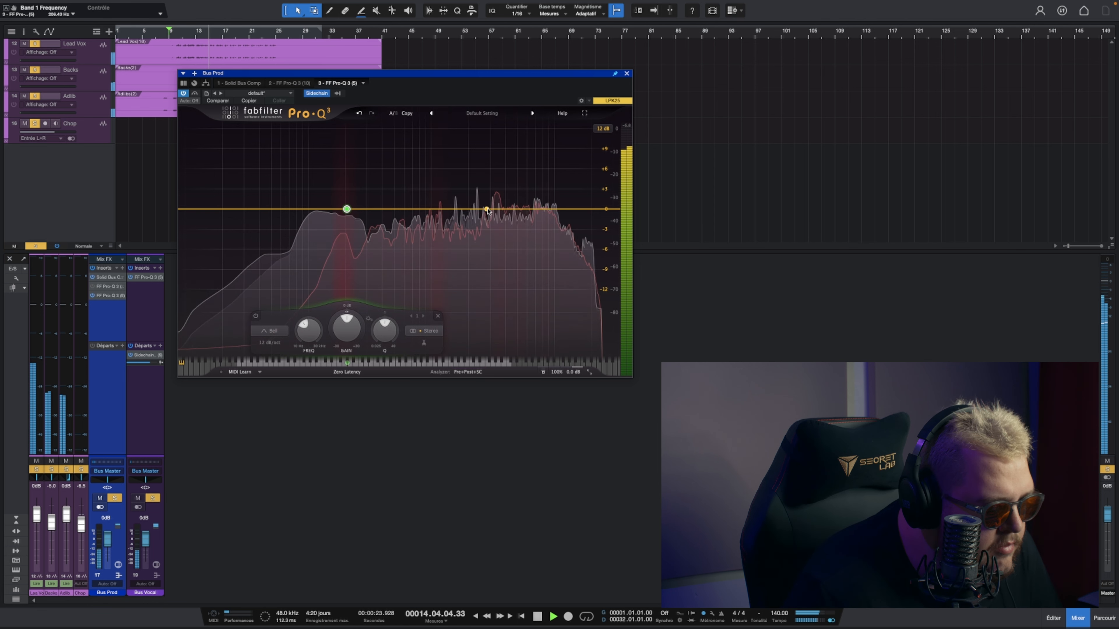
left_click(509, 209)
left_click(439, 209)
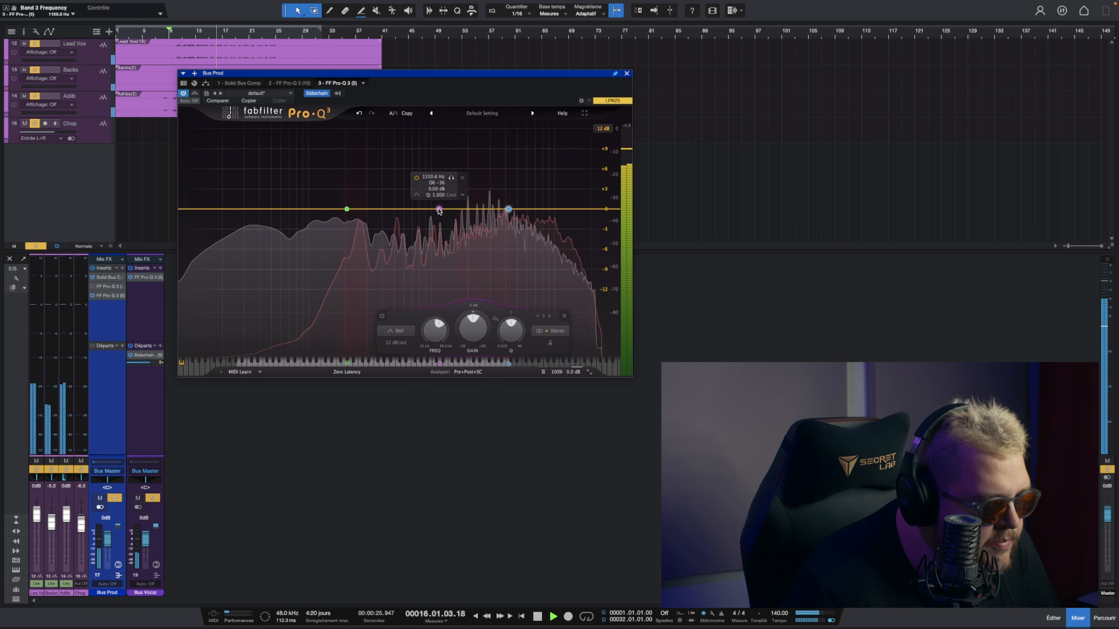
key("space")
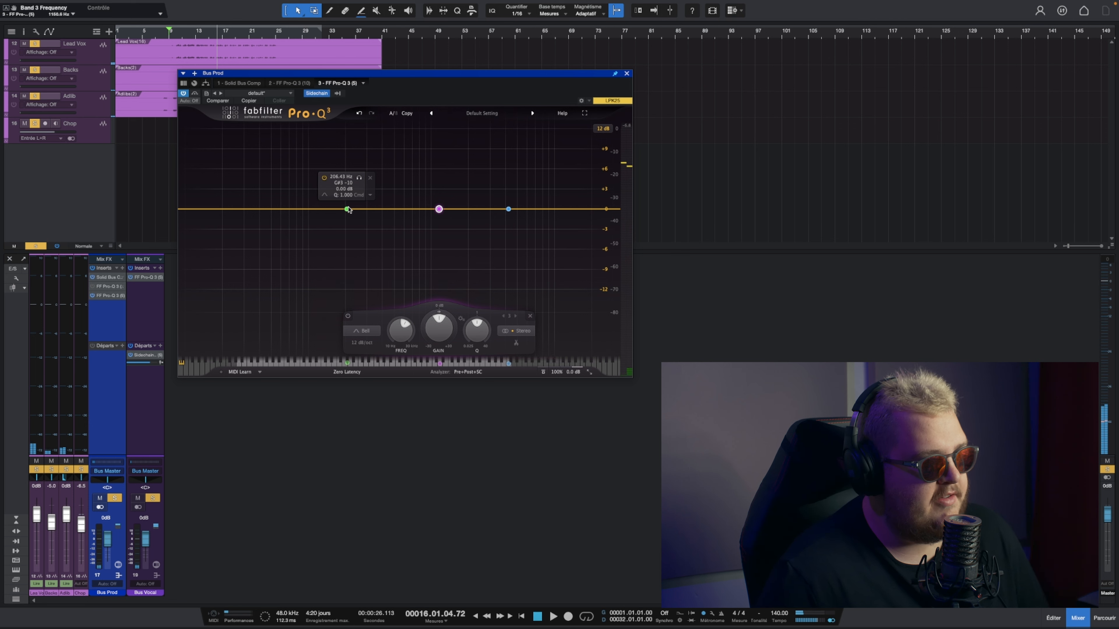
Step: Give the 206 Hz band a dynamic cut of about 3 dB with Q 1.907 and audition that band alone
left_click(347, 209)
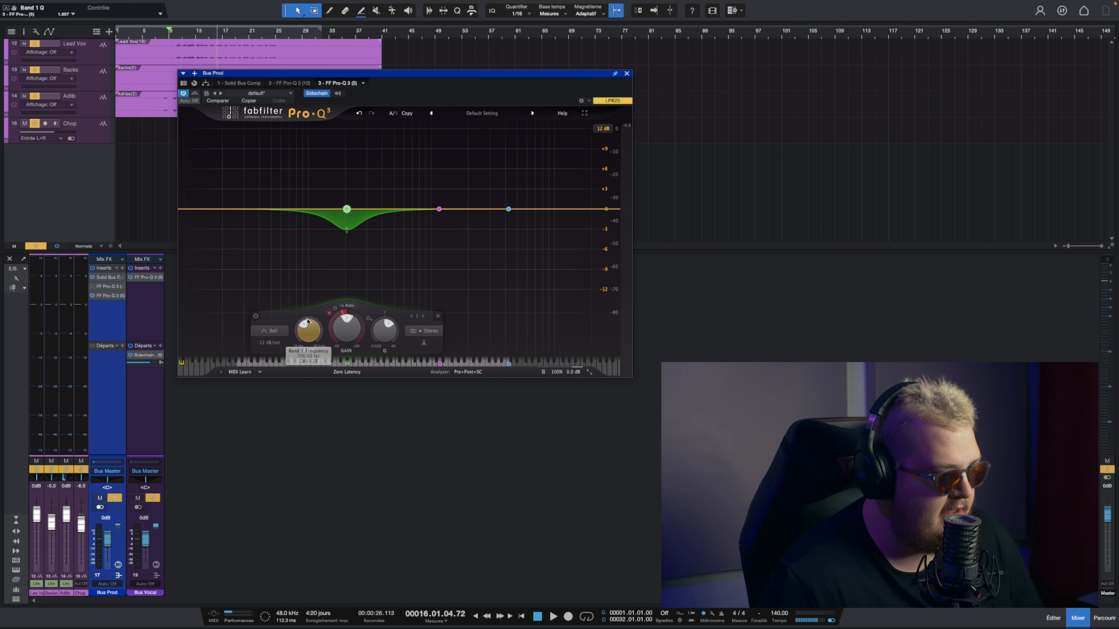
key("space")
left_click(359, 179)
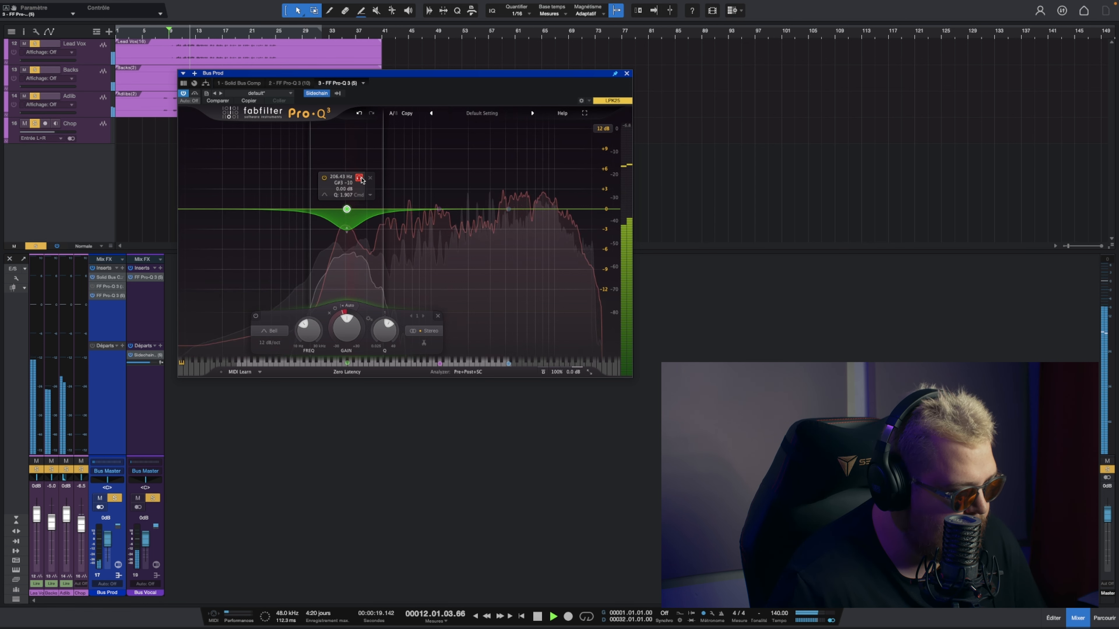
key("space")
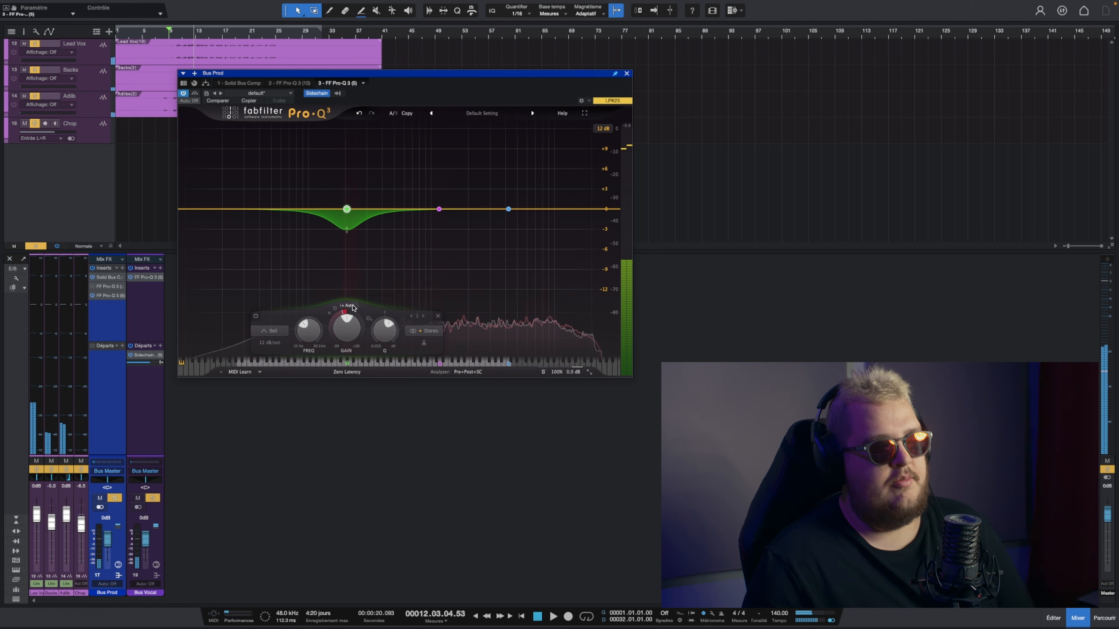
Step: Switch the 206 Hz band from automatic to manual threshold and trigger it from the external side chain
left_click(352, 308)
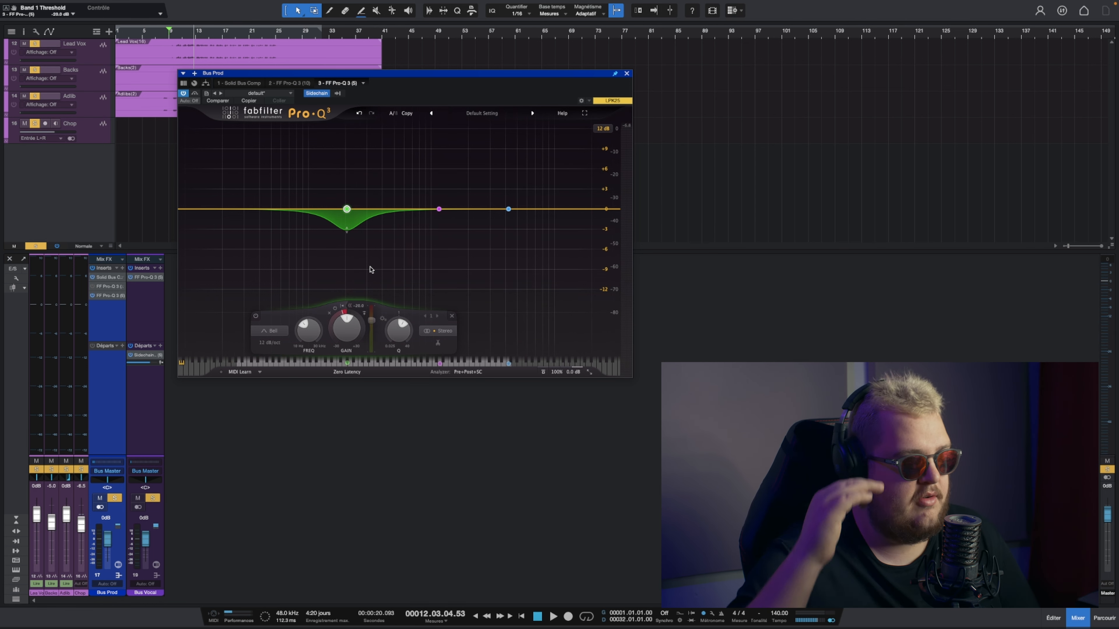
key("space")
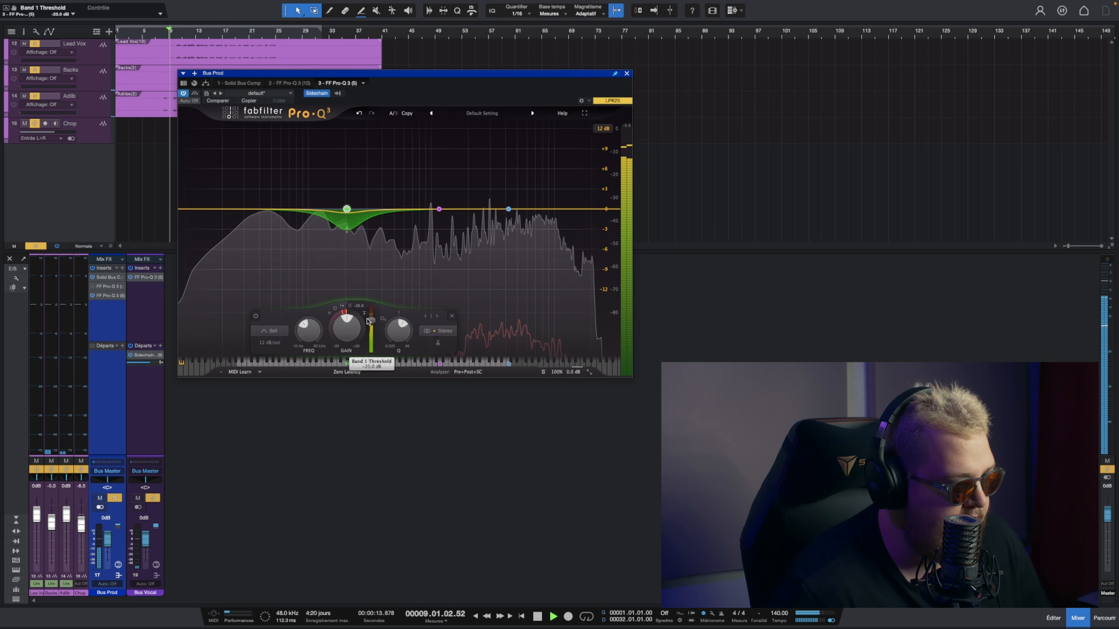
key("space")
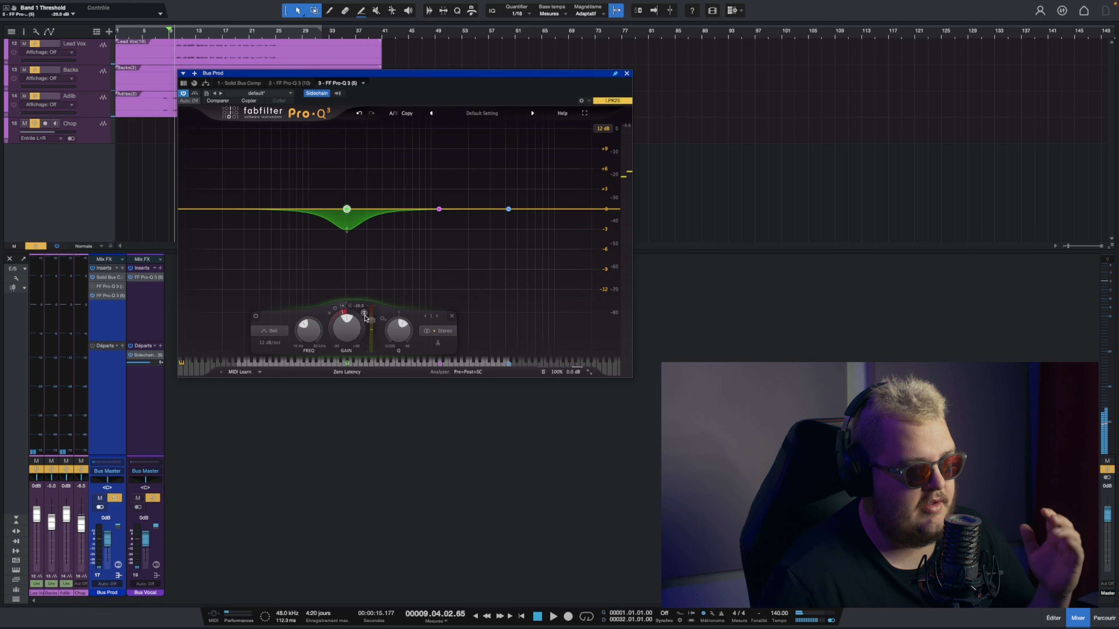
left_click(364, 313)
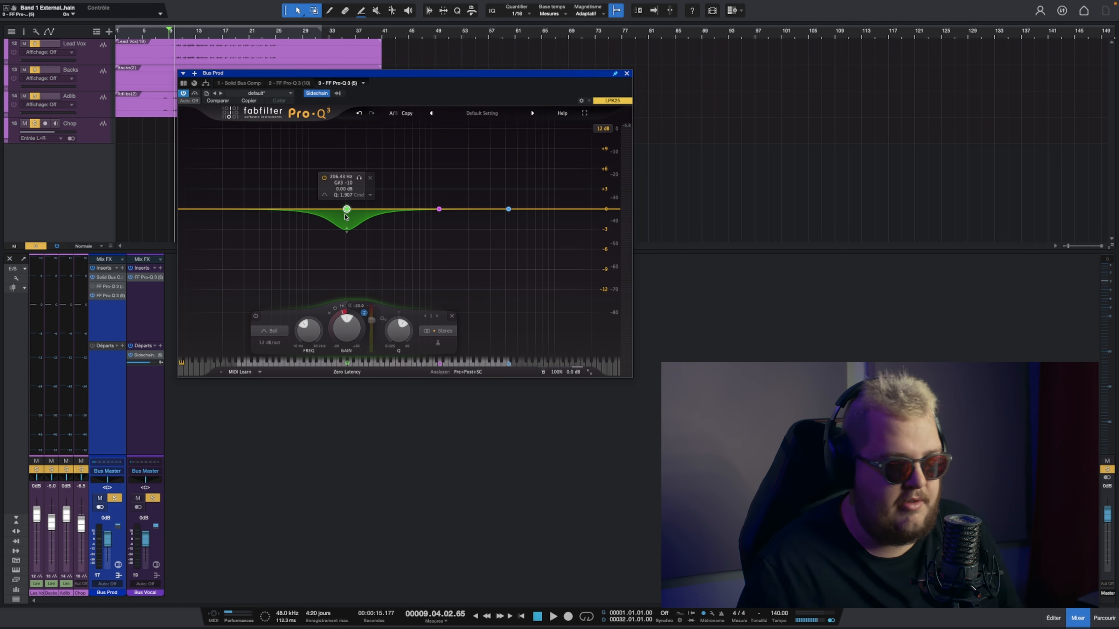
Step: Raise the 206 Hz band's threshold slightly and play the mix to check how the vocal triggers the cut
key("space")
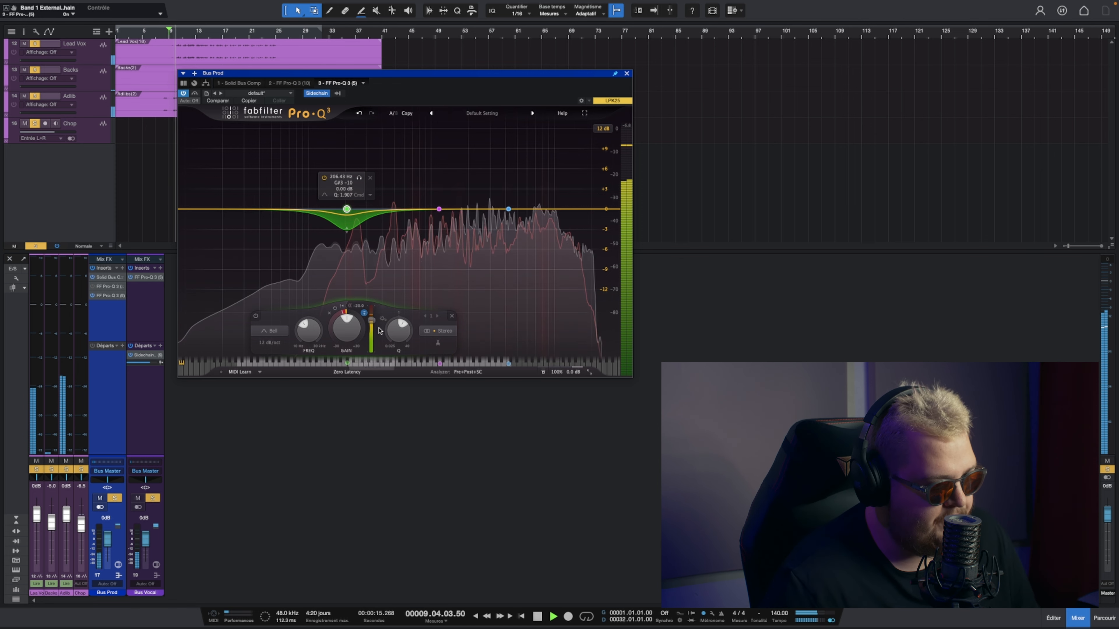
key("space")
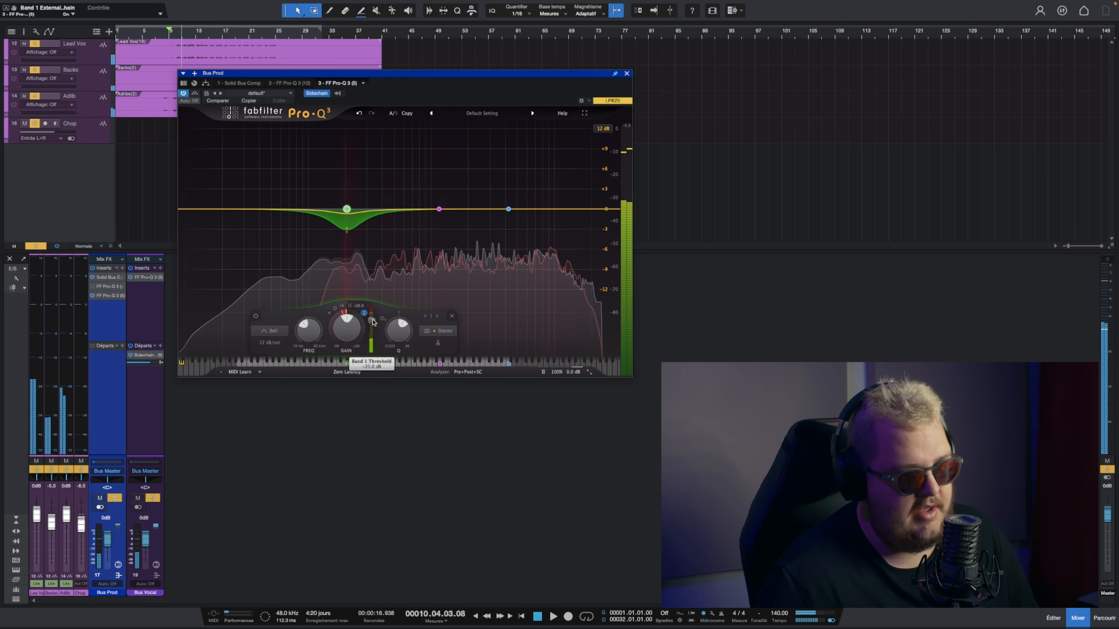
left_click_drag(372, 323, 375, 317)
key("space")
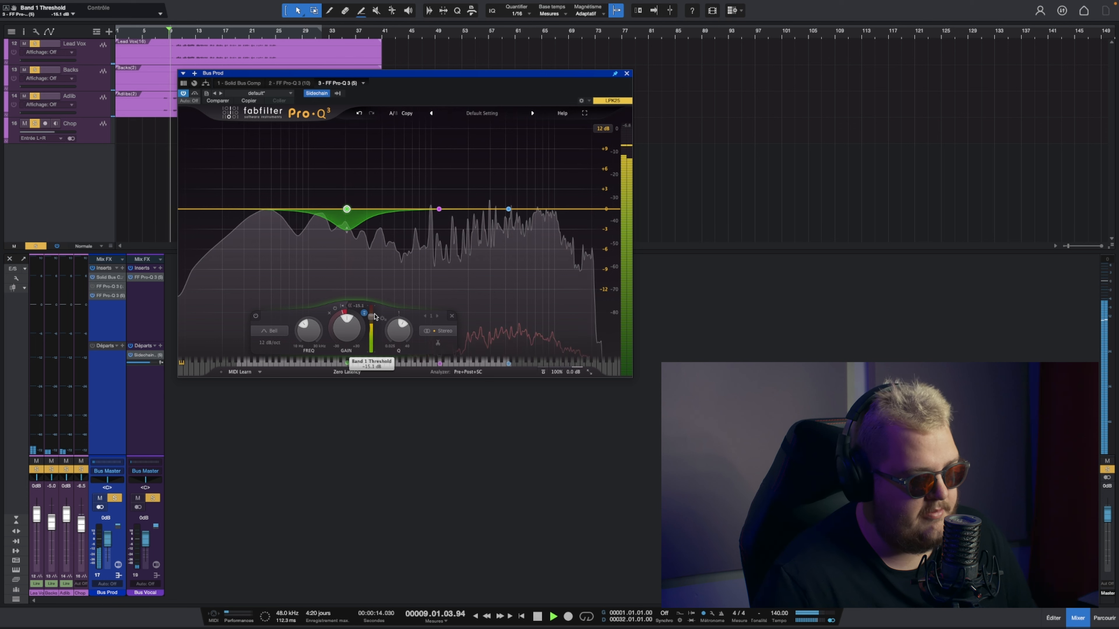
Step: Set the 206 Hz band's threshold to about -15.2 dB and its dynamic range to about -3.64 dB while the mix plays
scroll(376, 317, "up", 1)
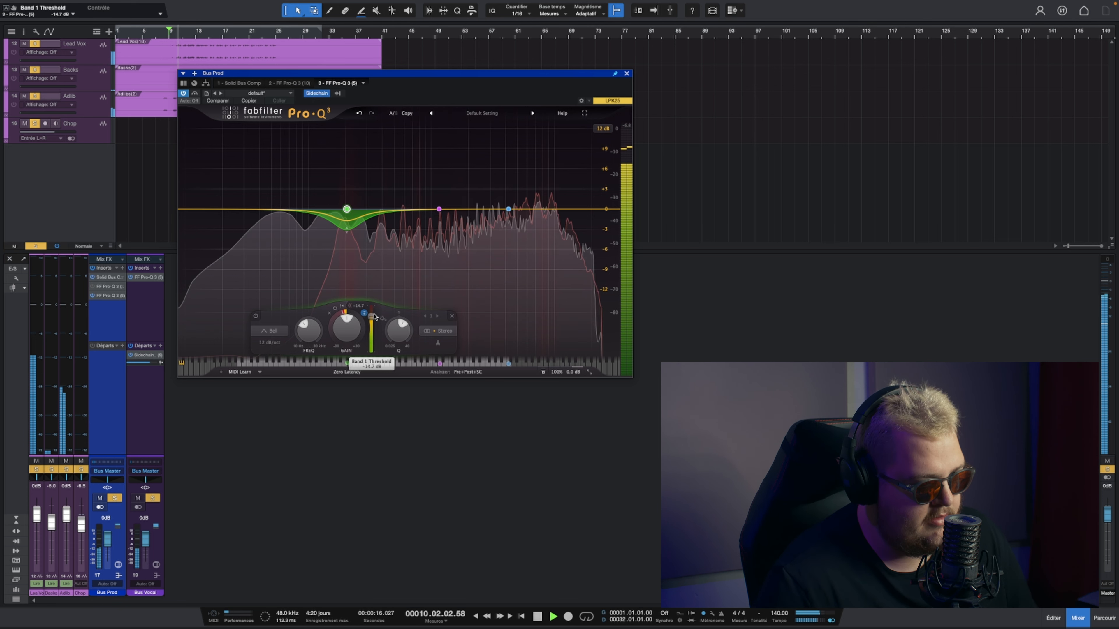
scroll(375, 317, "down", 1)
left_click_drag(346, 311, 340, 320)
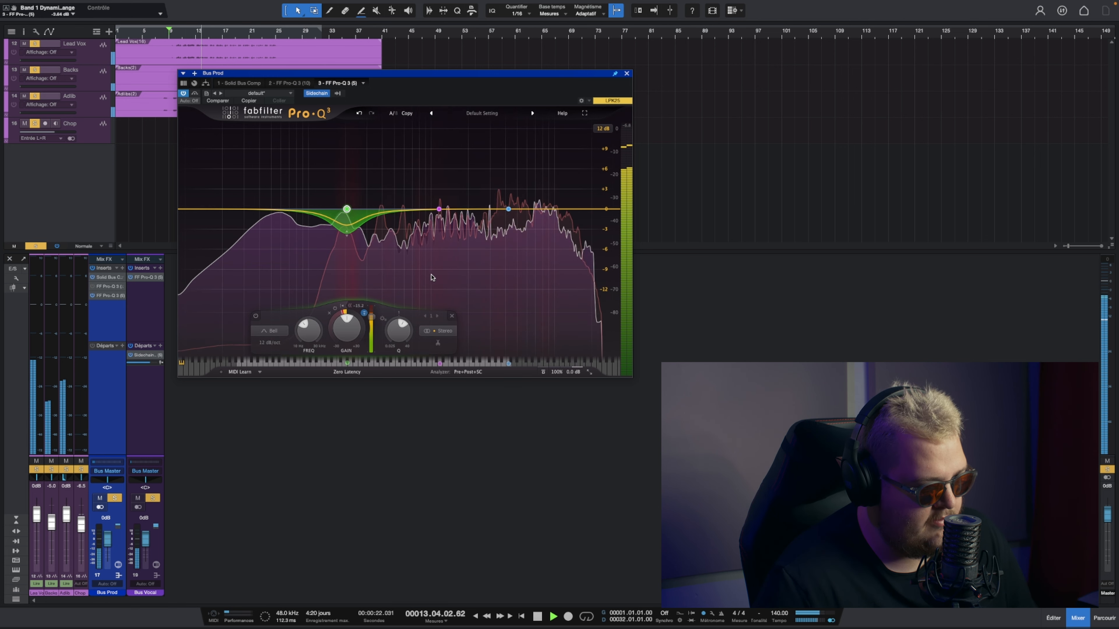
key("space")
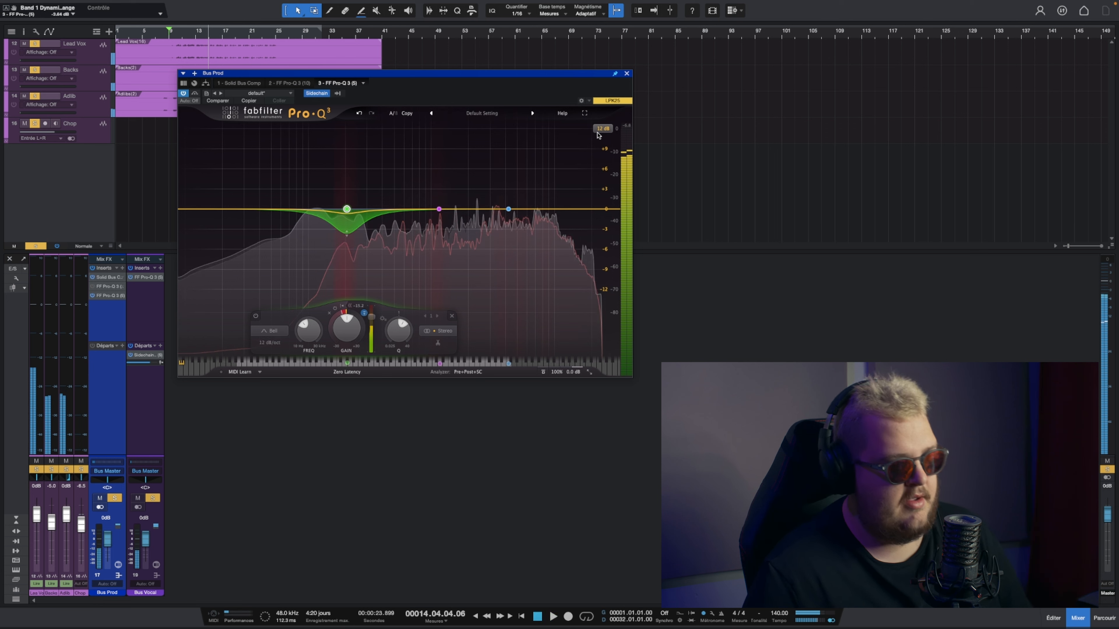
Step: Set the 206 Hz band's dynamic range to -3 dB and its Q to 2.5, and play the mix to check it
mouse_move(363, 226)
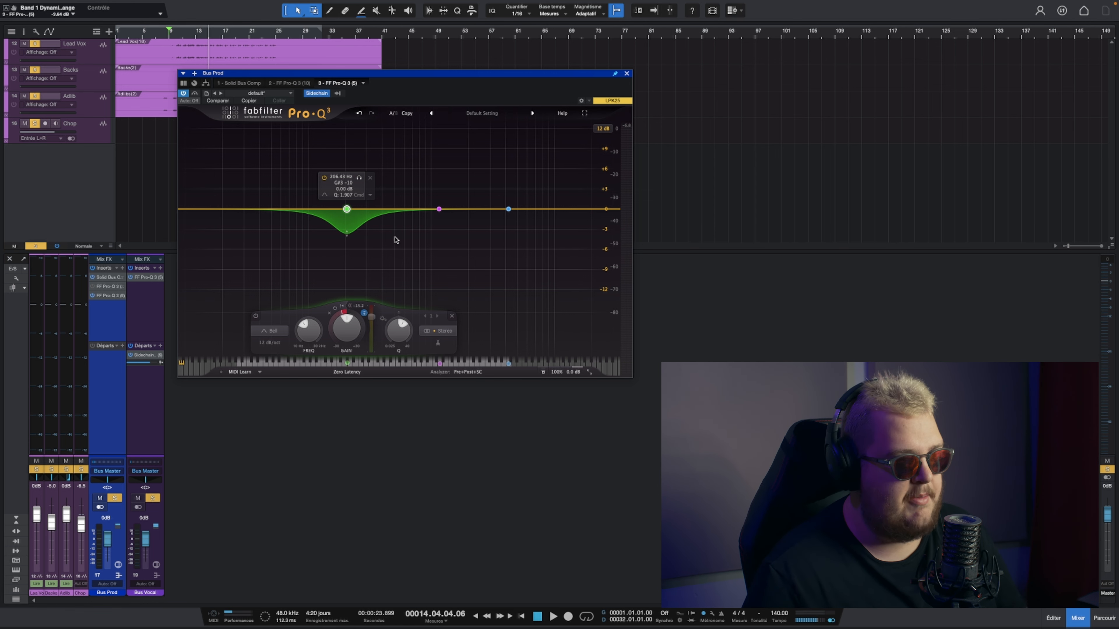
mouse_move(344, 314)
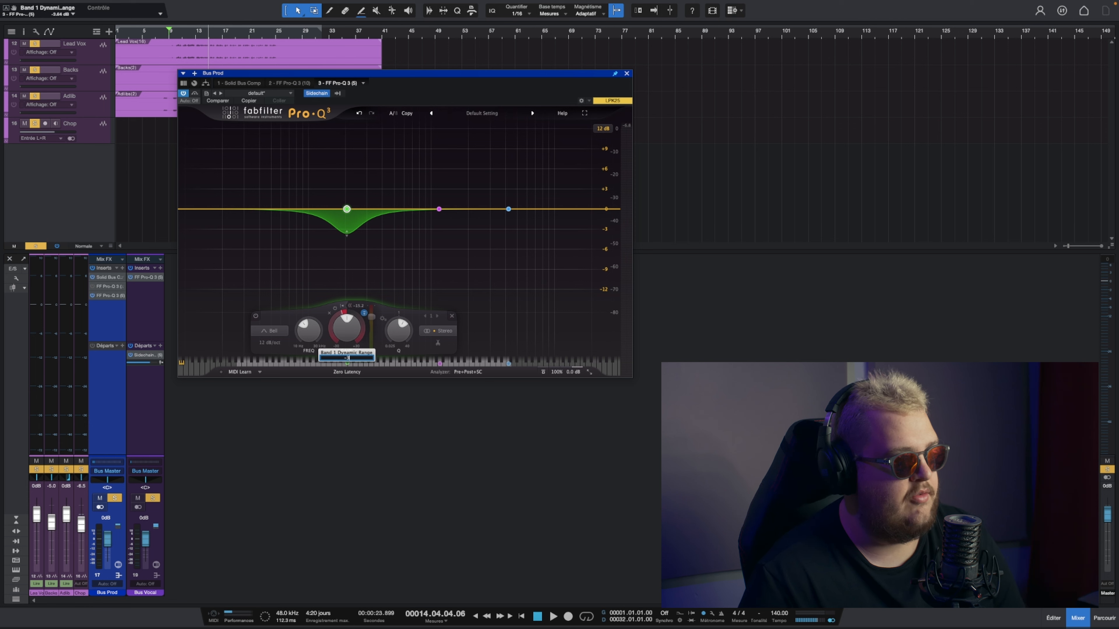
mouse_move(393, 334)
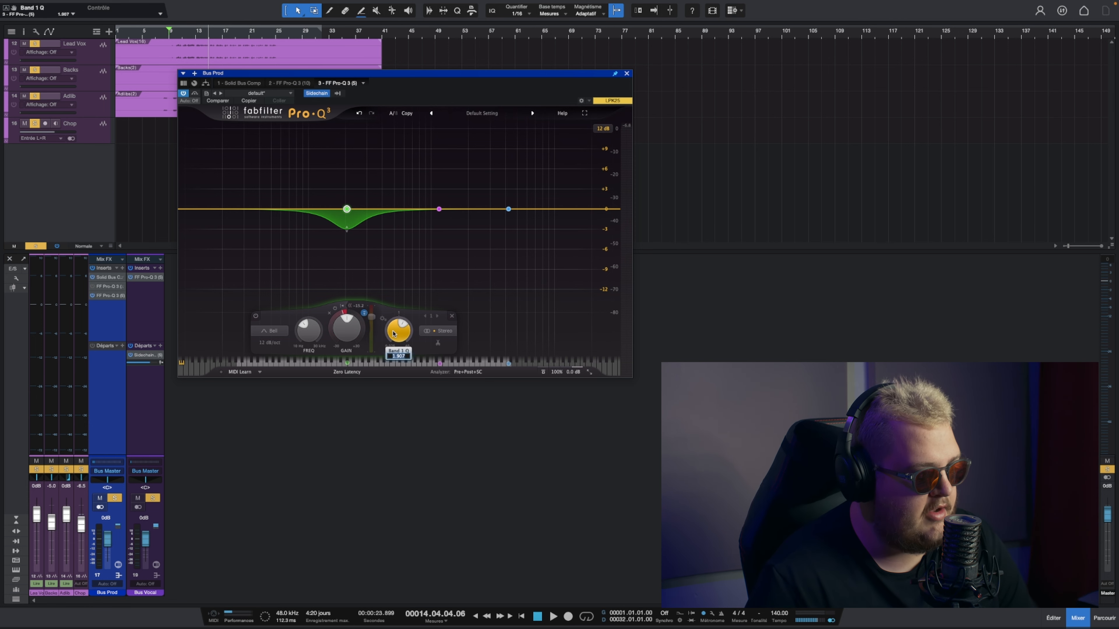
key("space")
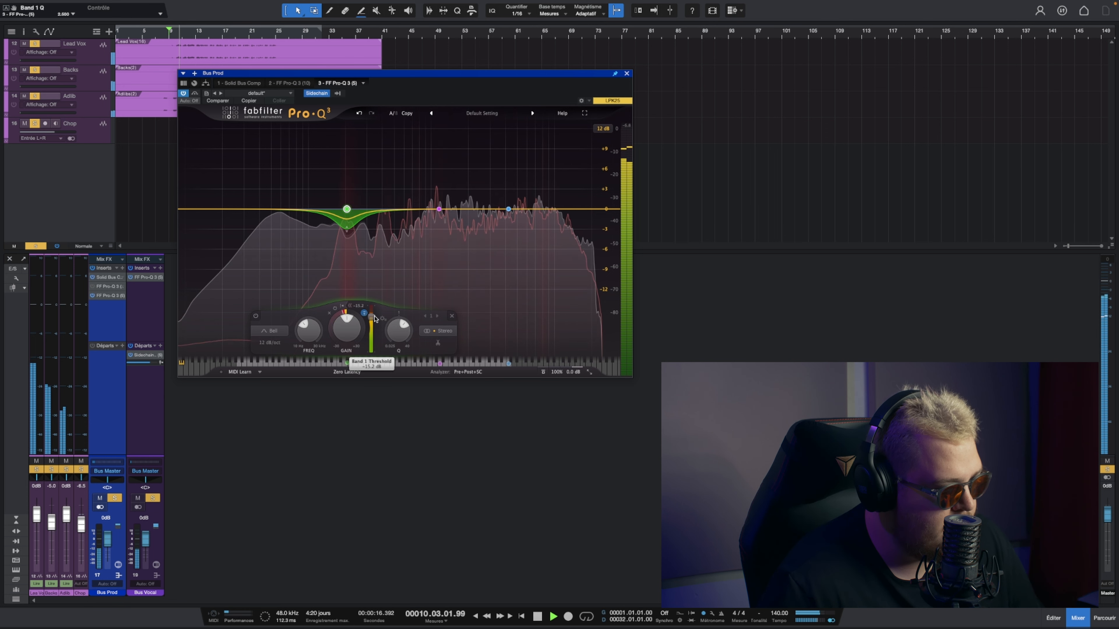
Step: Audition the 1.1 kHz band alone during playback, and turn its solo off again
left_click(439, 209)
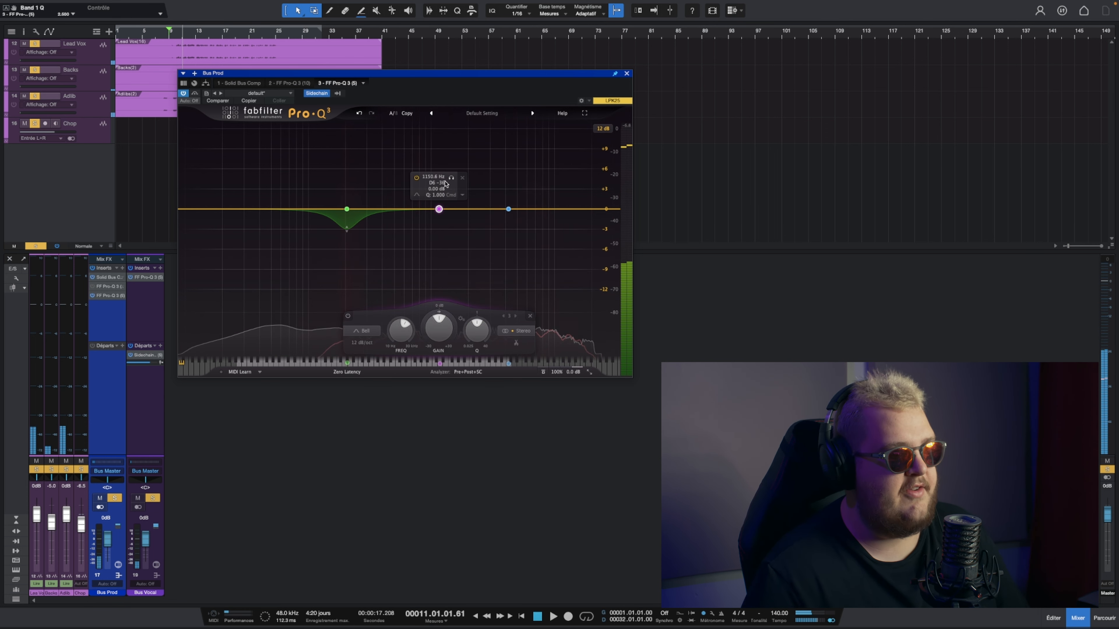
left_click(451, 178)
key("space")
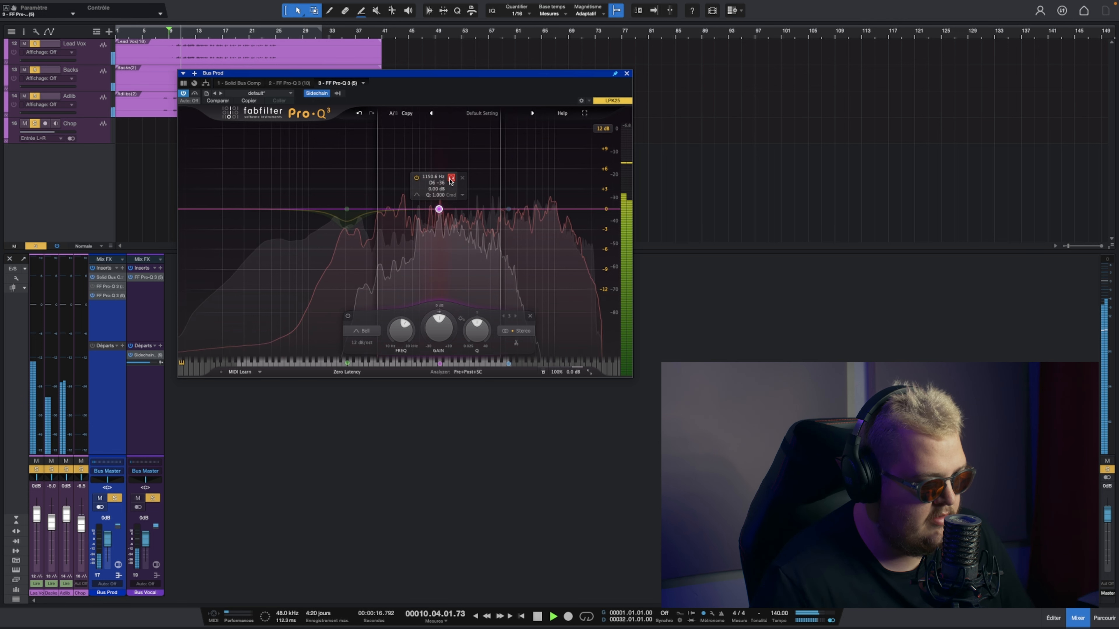
left_click(452, 178)
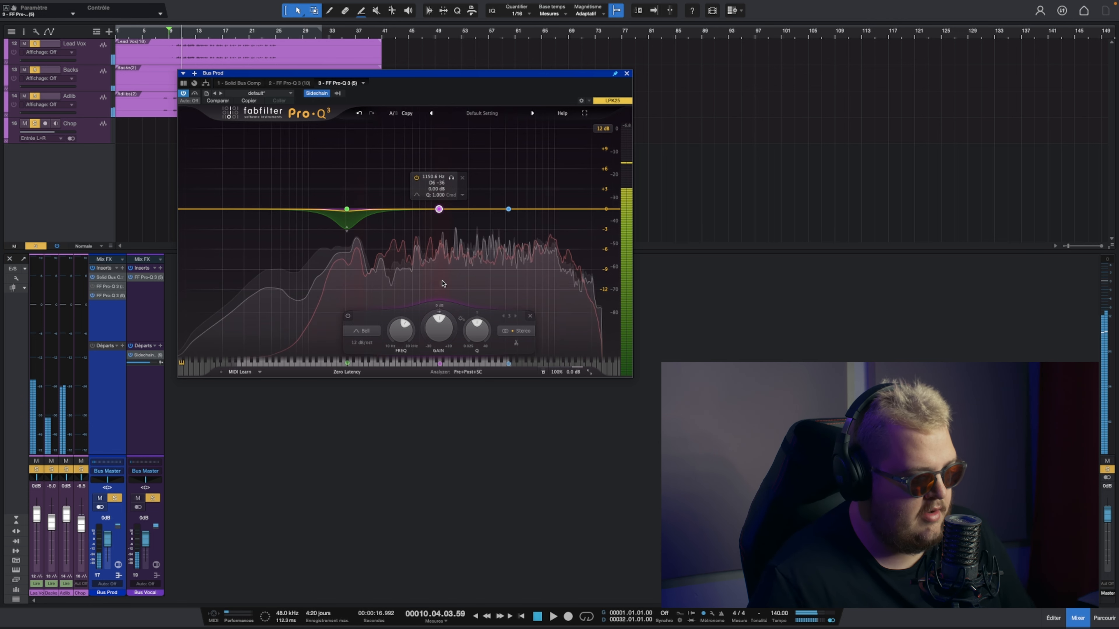
Step: Give the 1.1 kHz band a 3 dB dynamic cut triggered by the external side chain with Q 1.5, and start playback
left_click(438, 308)
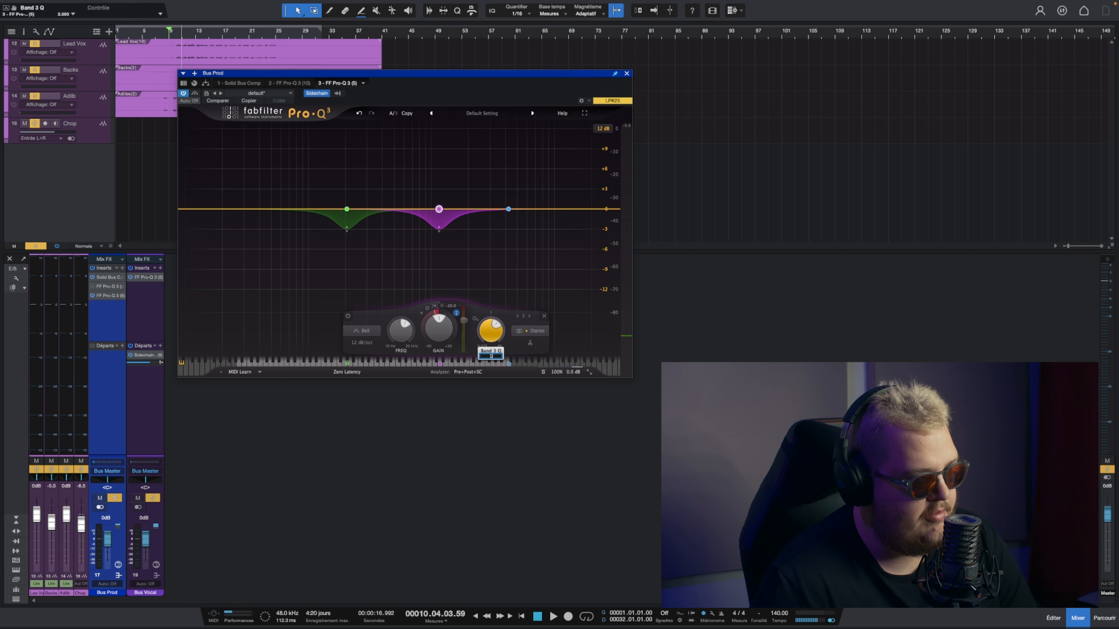
key("space")
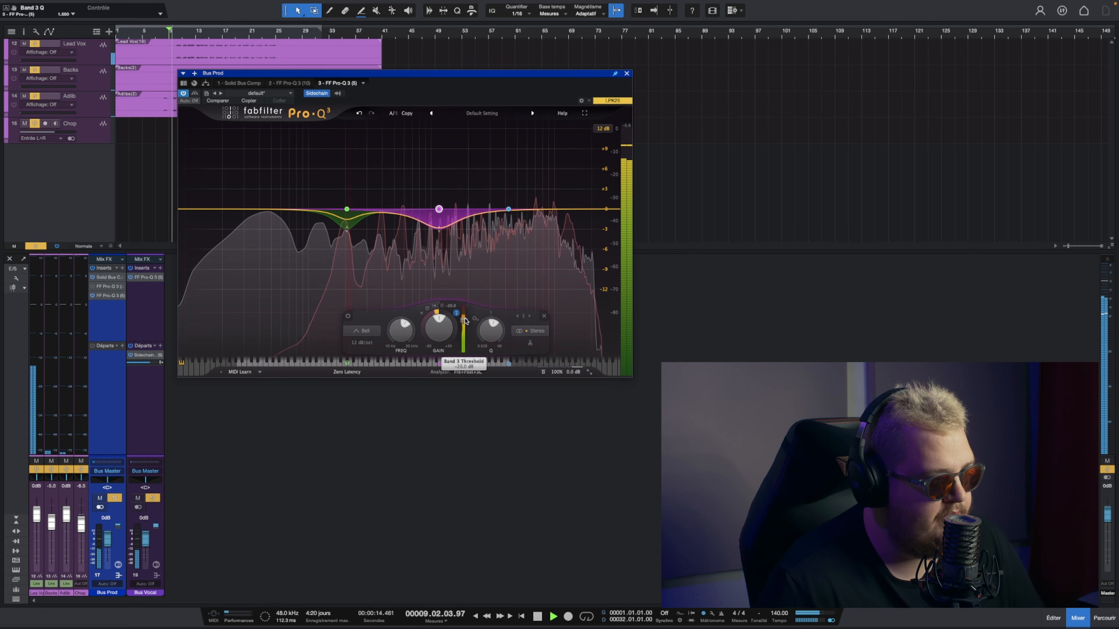
Step: Set the 1.1 kHz band's threshold to about -14.2 dB during playback and compare the mix with the band bypassed and enabled
left_click_drag(465, 322, 467, 319)
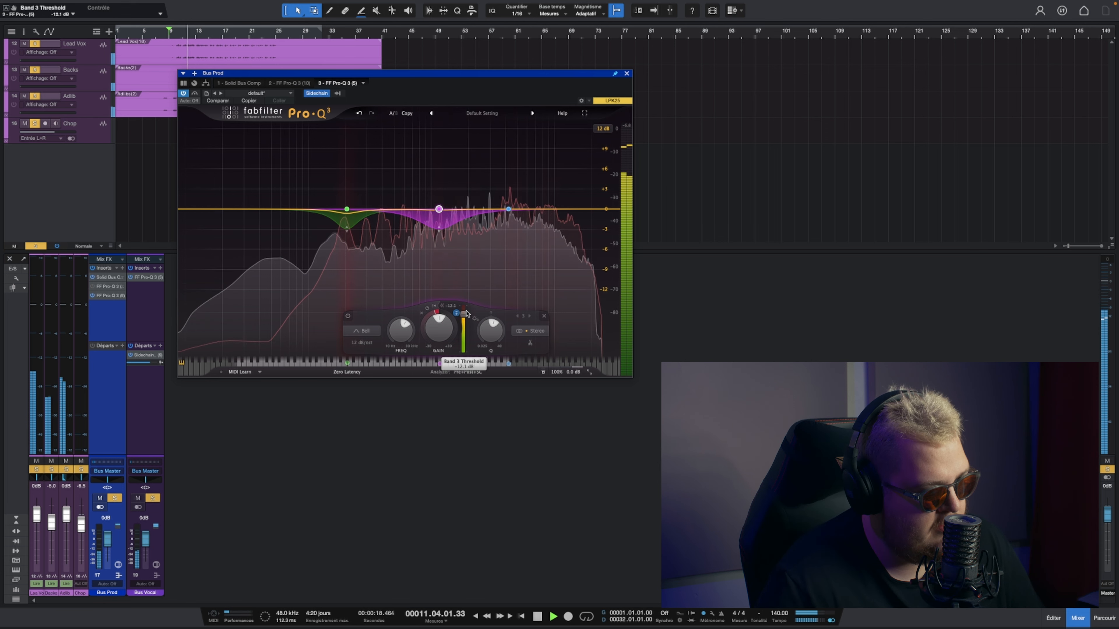
mouse_move(450, 198)
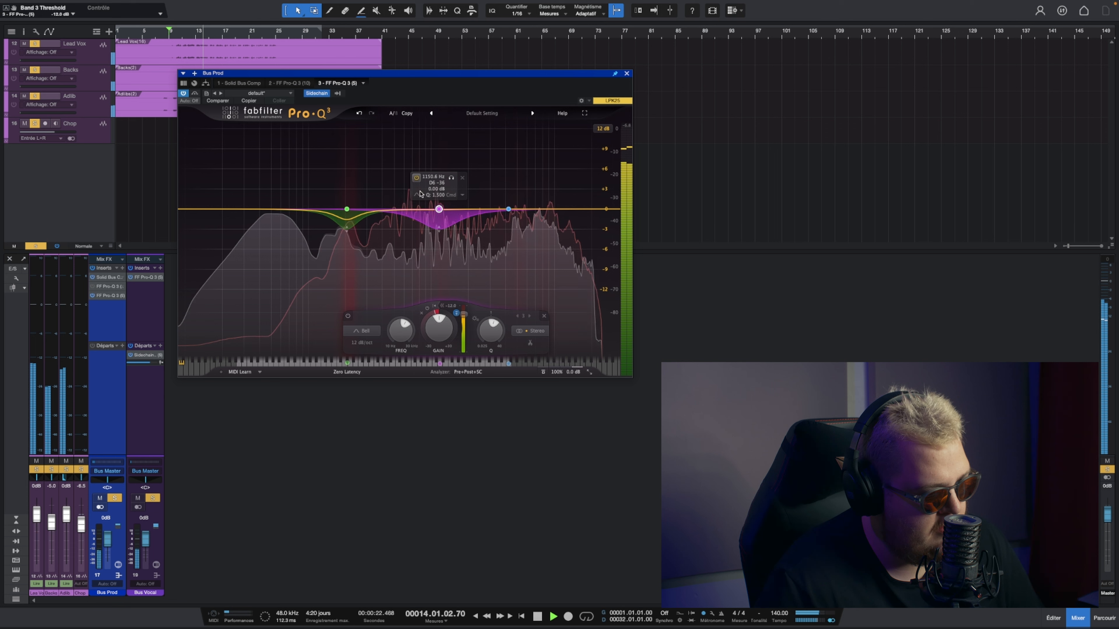
mouse_move(465, 317)
left_click_drag(465, 316, 464, 318)
mouse_move(439, 223)
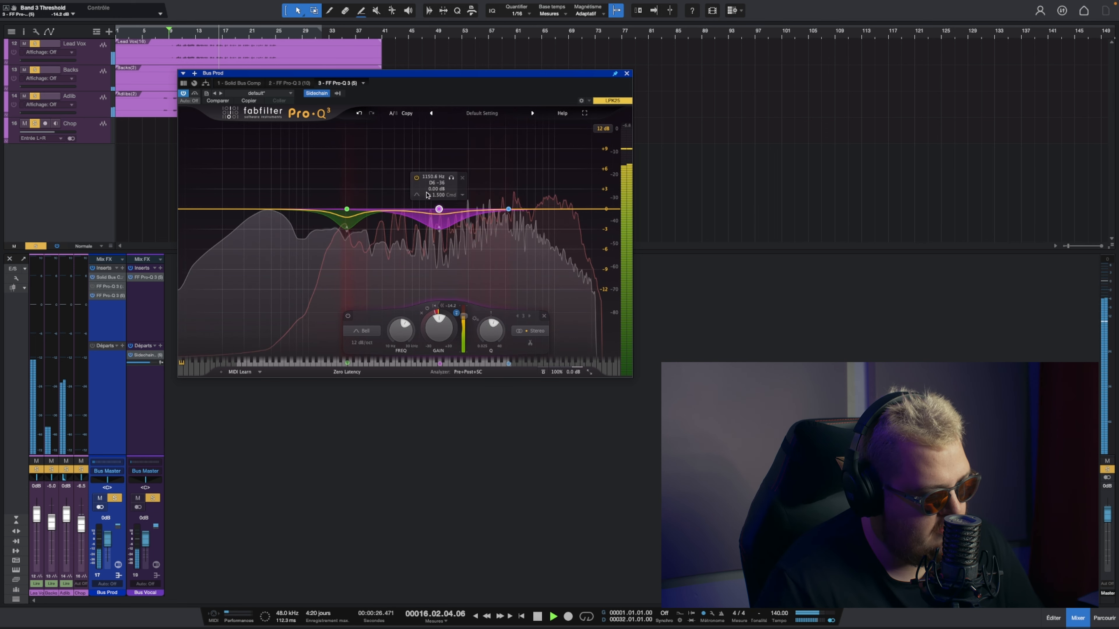
left_click(416, 177)
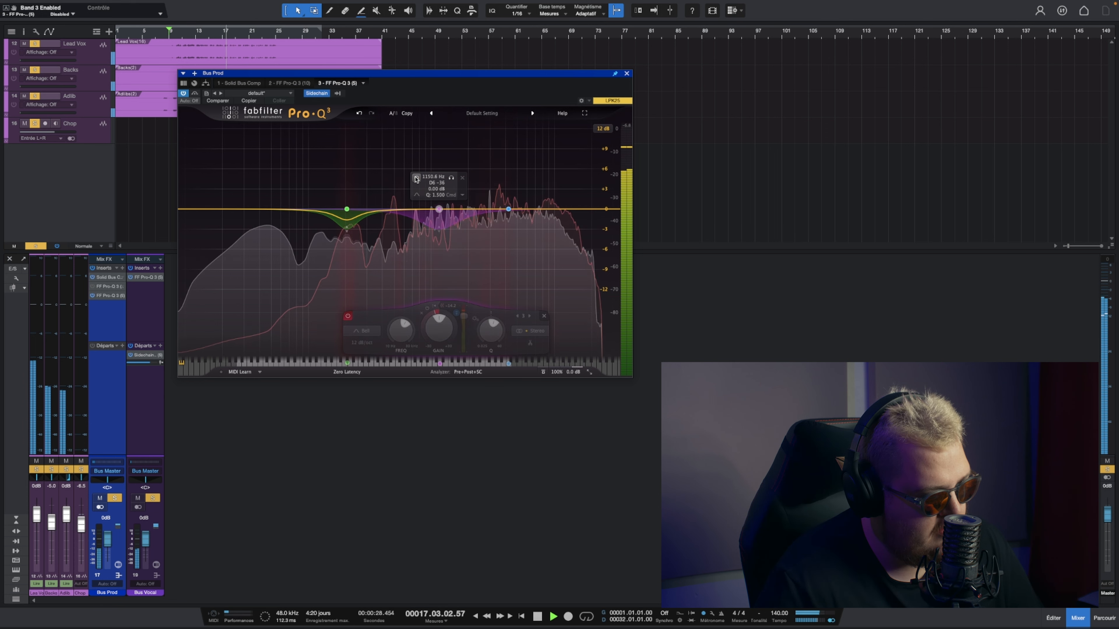
left_click(415, 178)
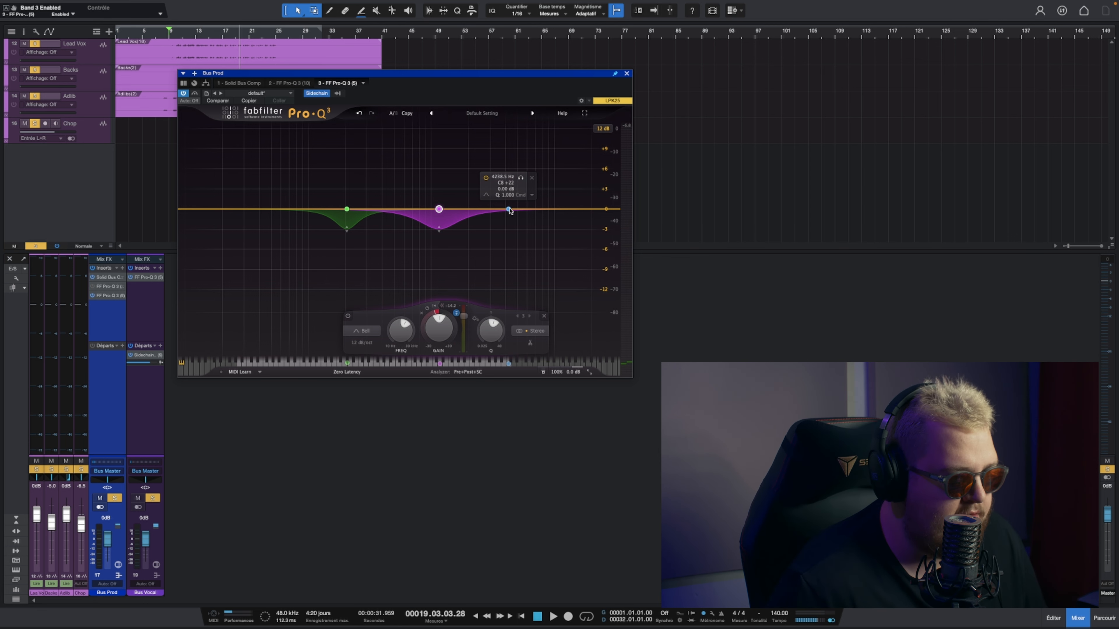
Step: Audition the highest band alone during playback and shift its frequency to about 4870 Hz
key("space")
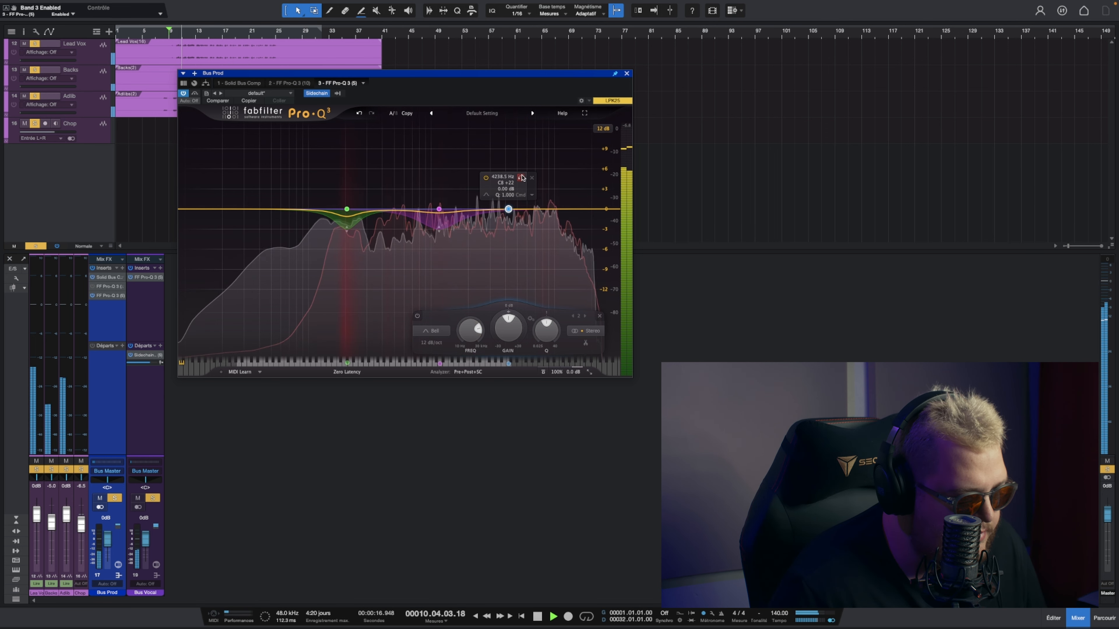
left_click_drag(521, 181, 529, 181)
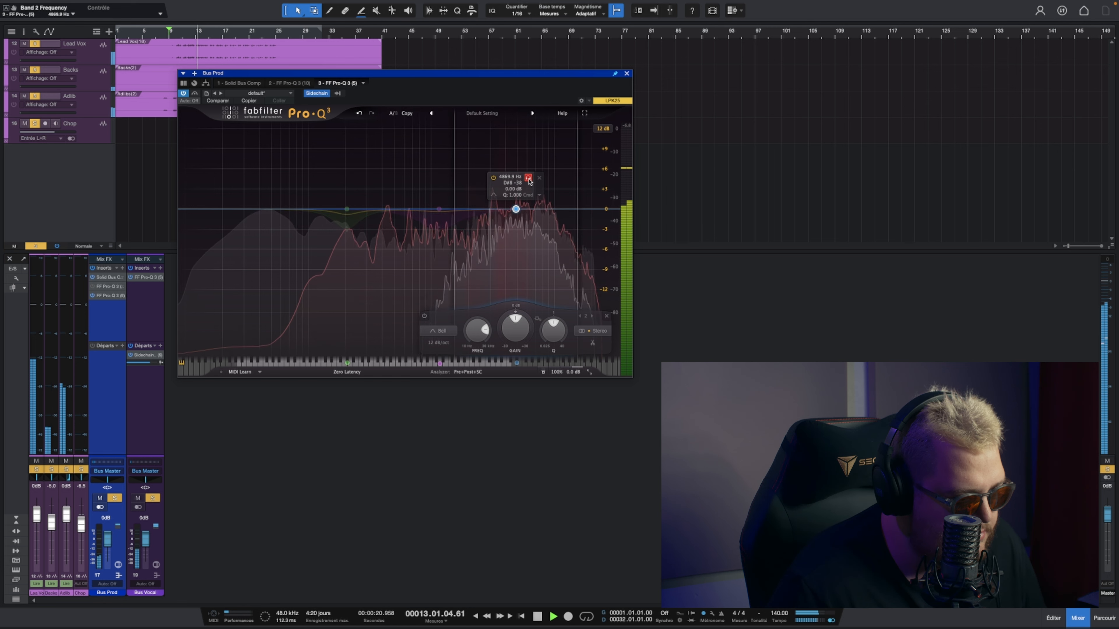
left_click_drag(529, 181, 529, 181)
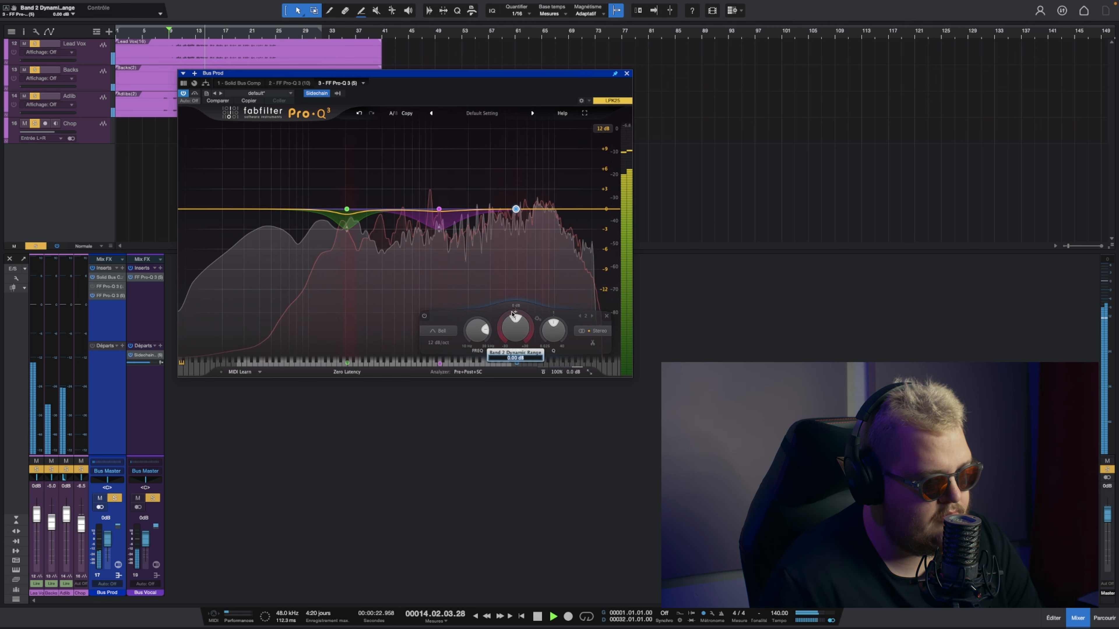
Step: Give the 4870 Hz band an externally side-chained 3 dB dynamic cut with threshold about -13 dB and Q 1.5
left_click(537, 318)
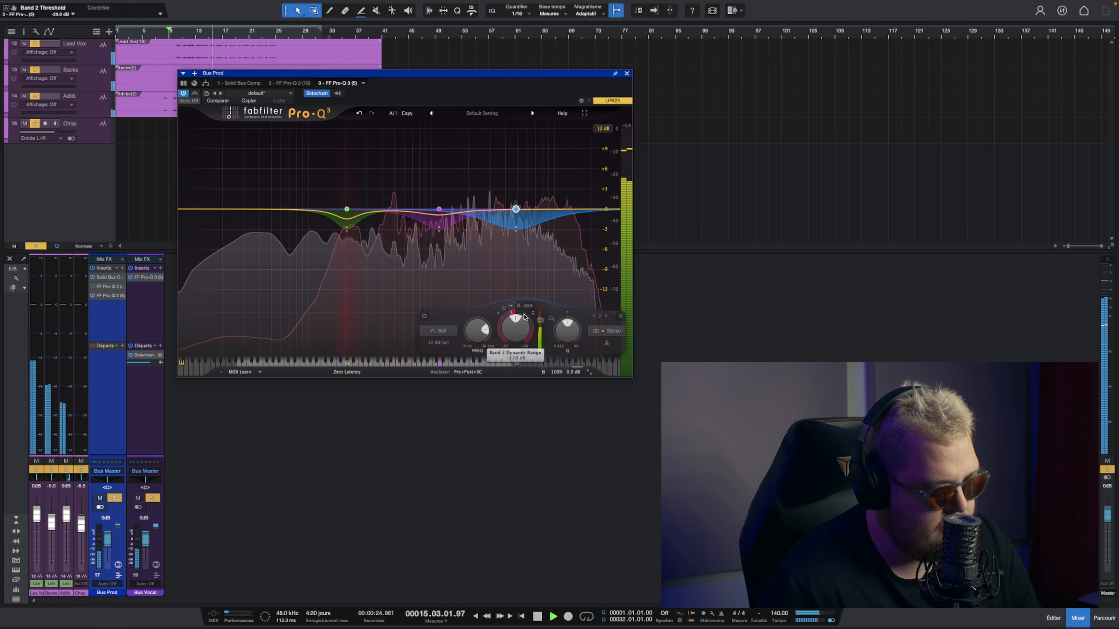
left_click_drag(540, 321, 540, 319)
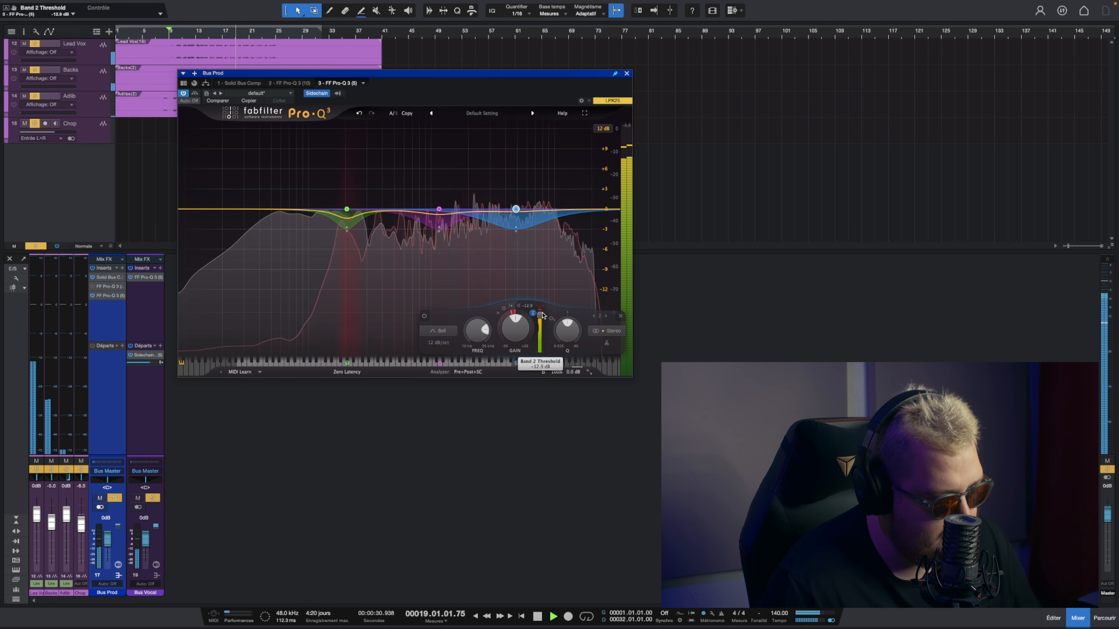
double_click(568, 332)
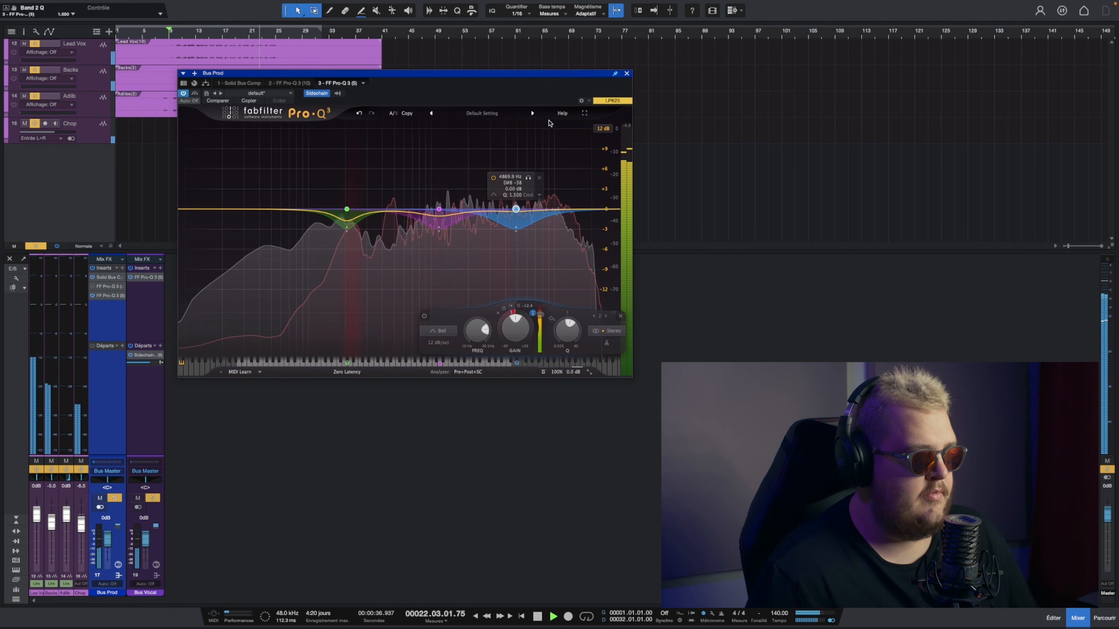
key("space")
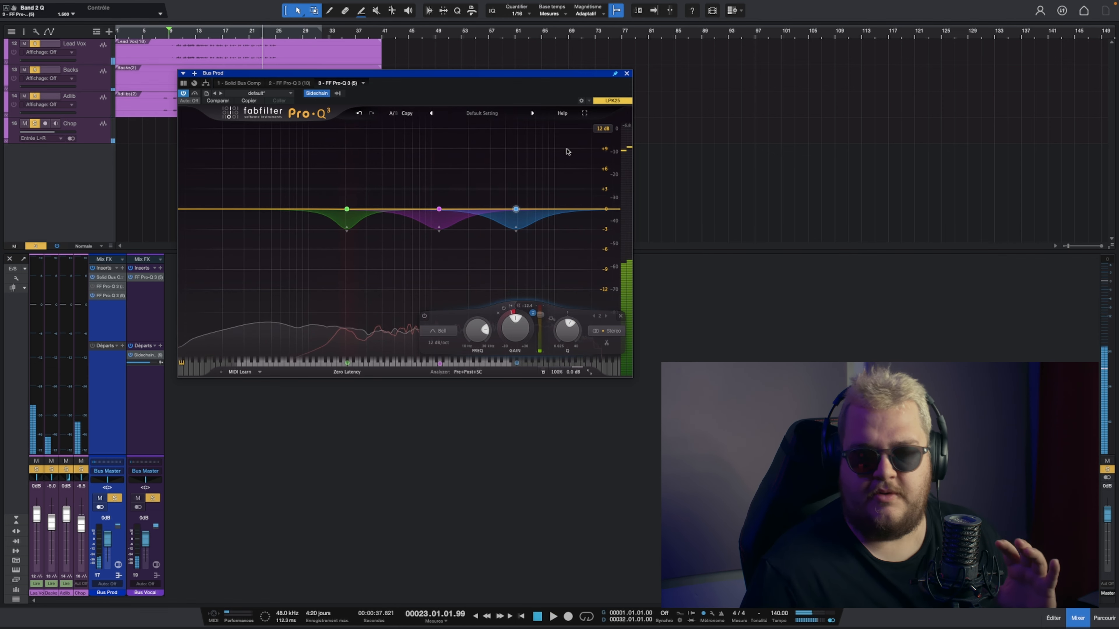
Step: Select all three bands and set their stereo placement to Mid
left_click(566, 152)
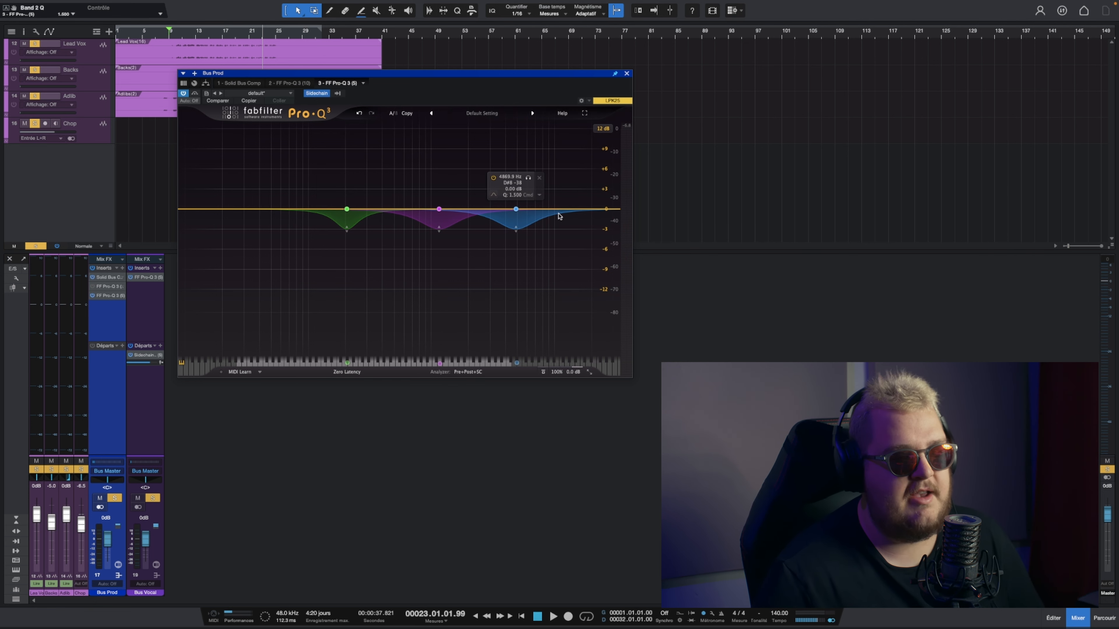
left_click(539, 195)
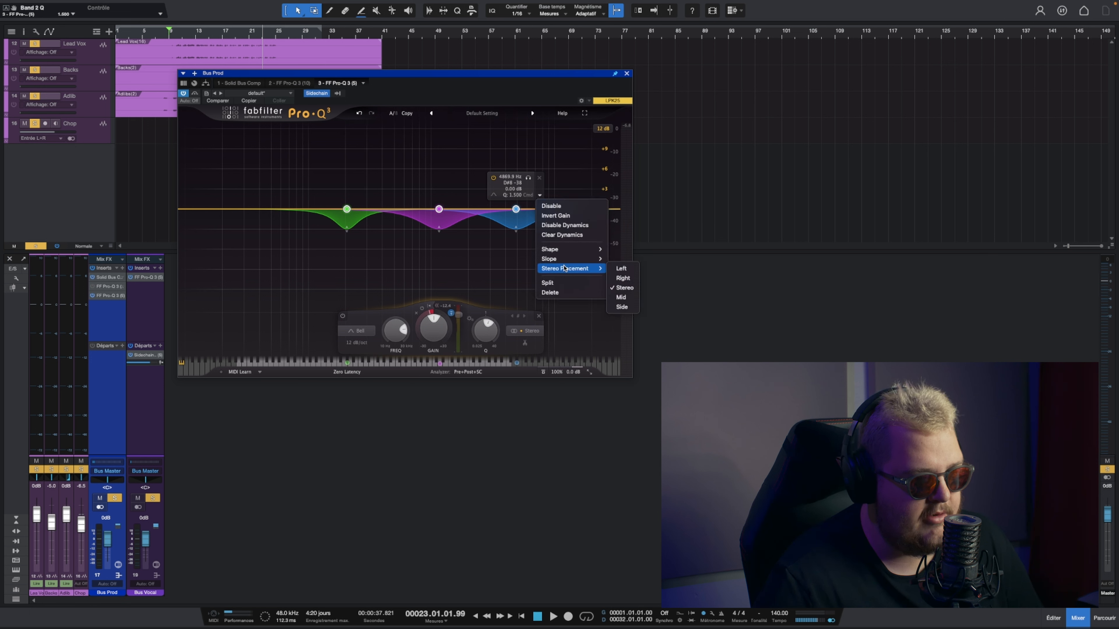
left_click(623, 298)
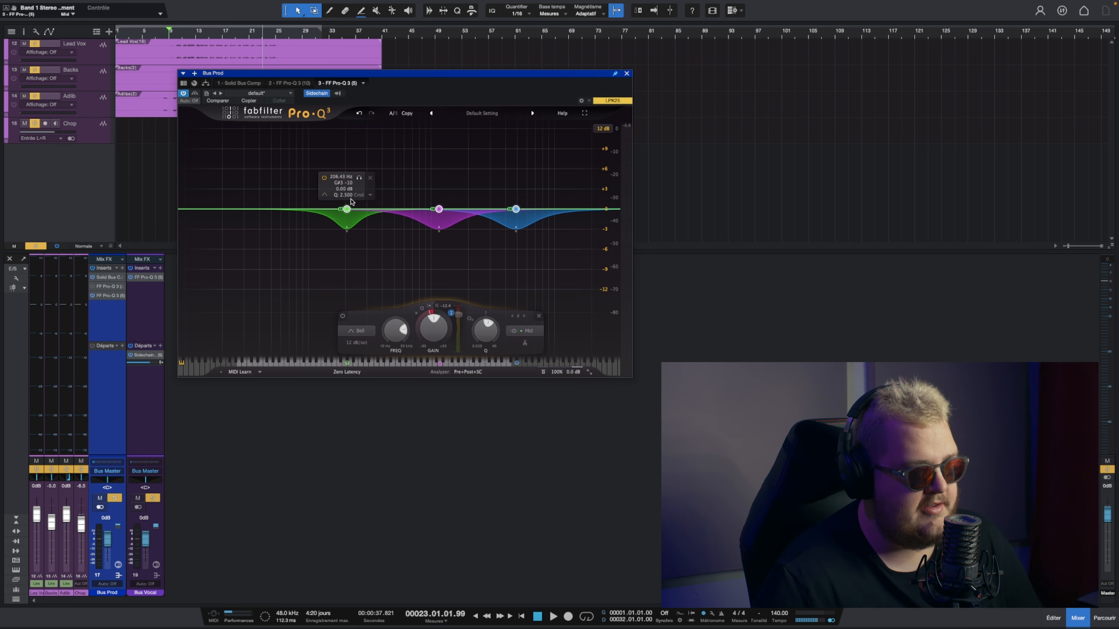
left_click(269, 179)
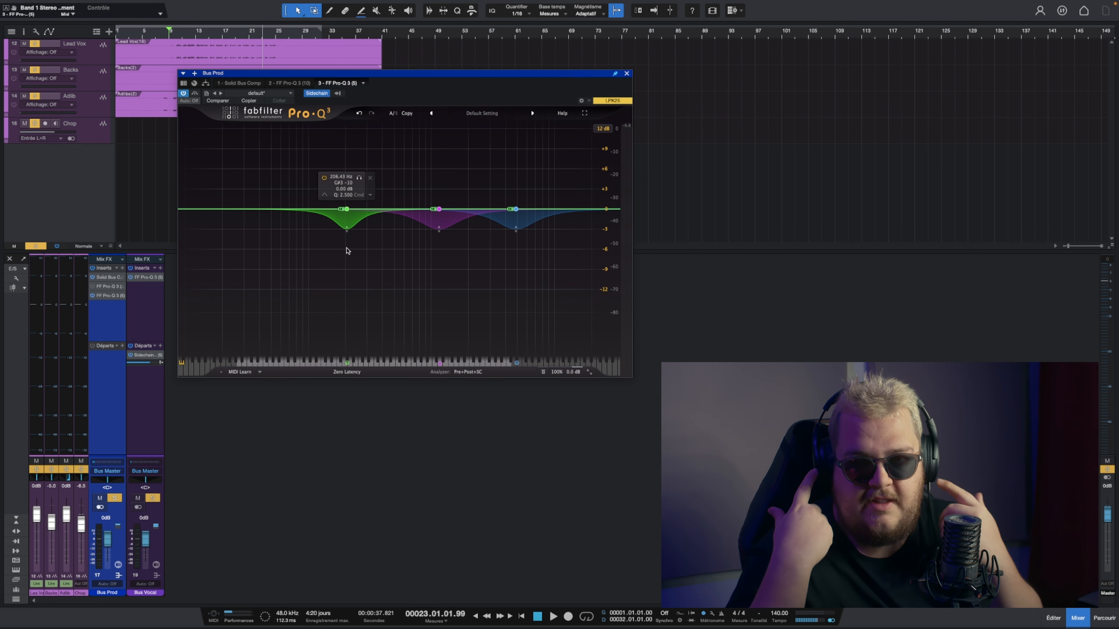
Step: Select all three bands and pull their gain down to -30 dB during playback to exaggerate the mid-only cut
key("space")
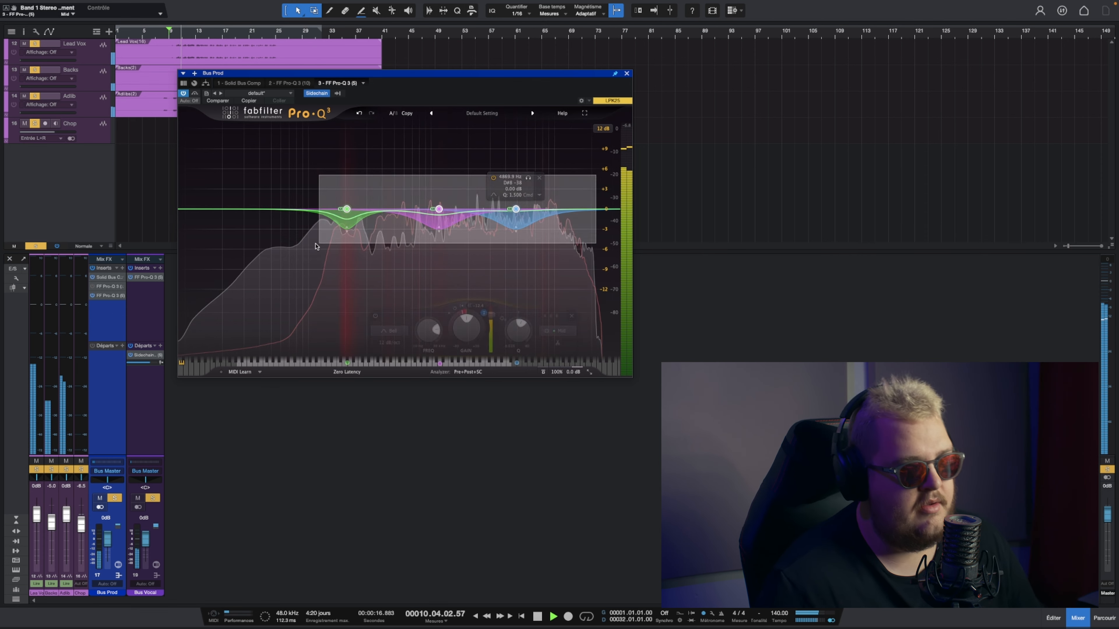
key("space")
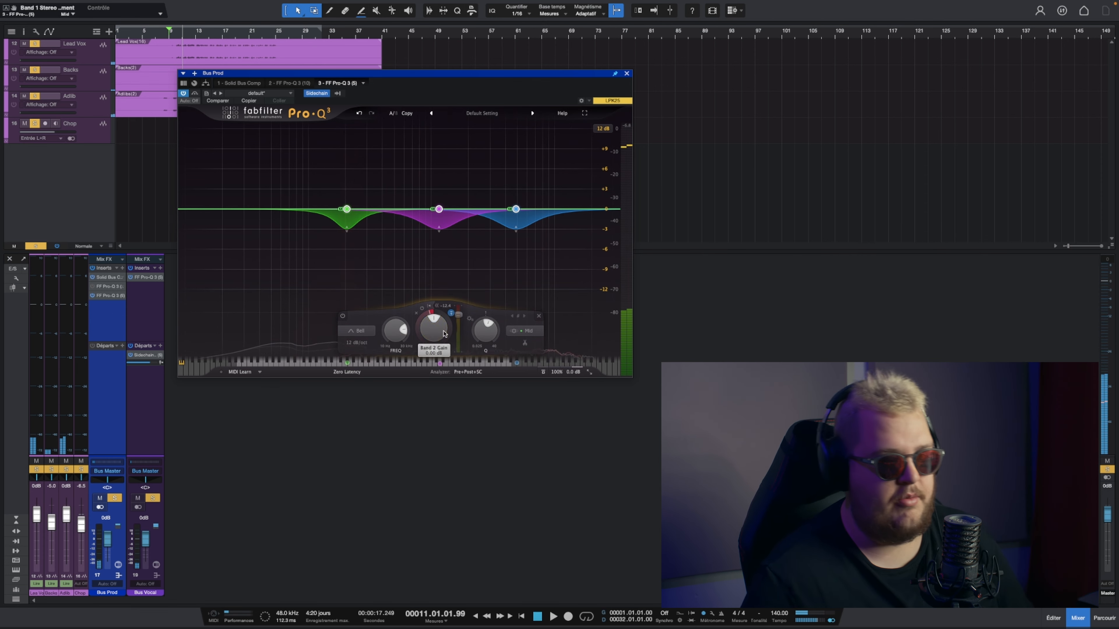
key("space")
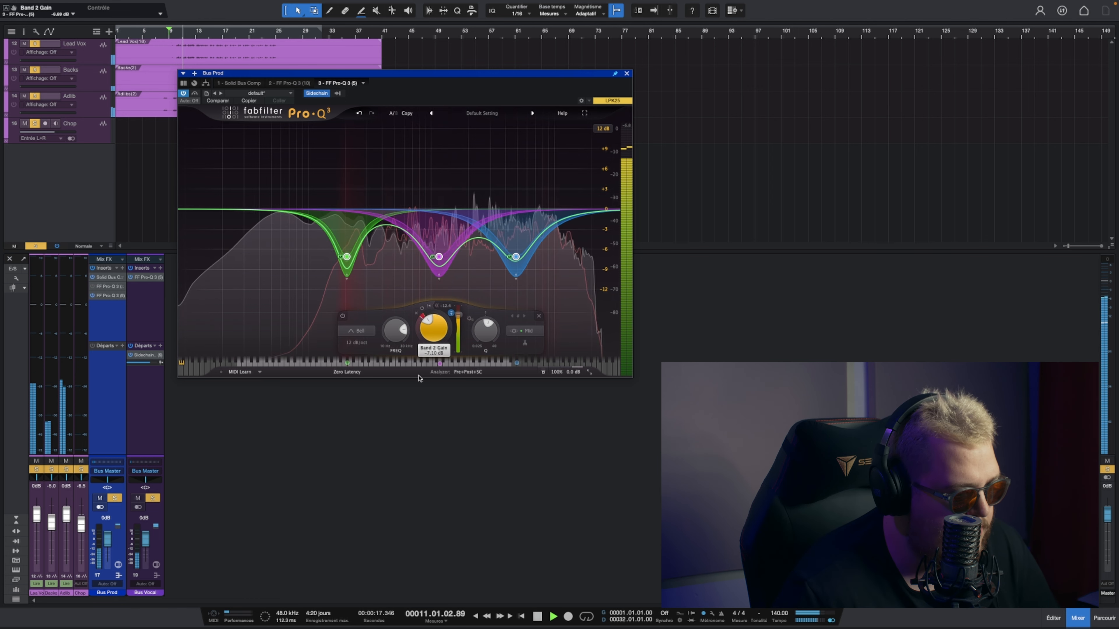
left_click_drag(418, 392, 407, 427)
key("space")
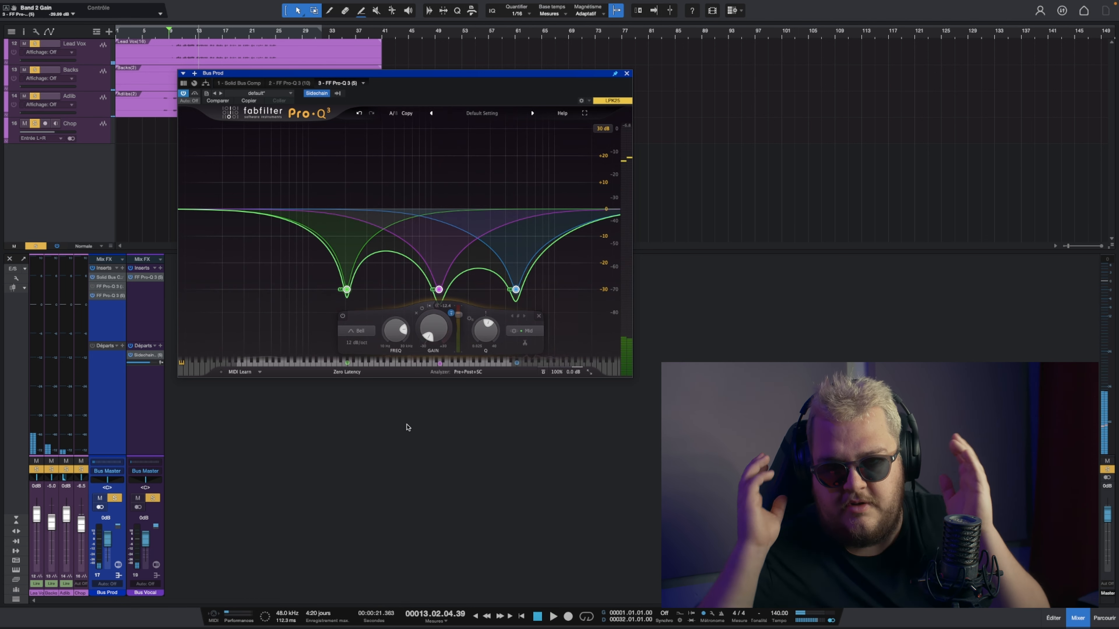
Step: Bring the three bands' gain back to 0 dB during playback and set the display range to 12 dB
key("space")
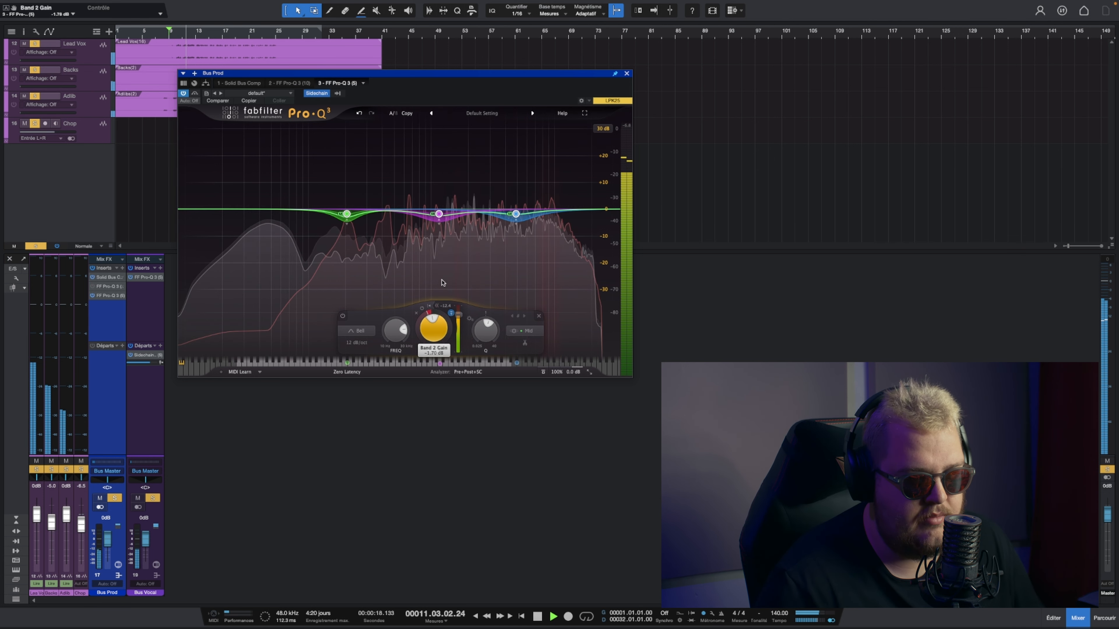
left_click_drag(449, 257, 460, 231)
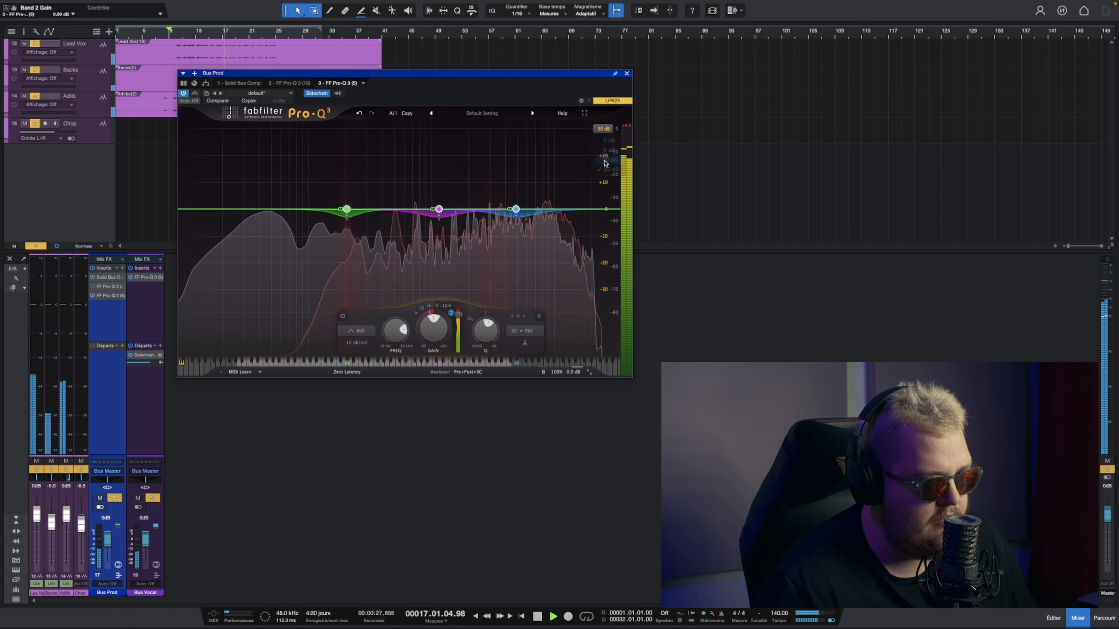
left_click(605, 160)
left_click_drag(547, 304, 530, 224)
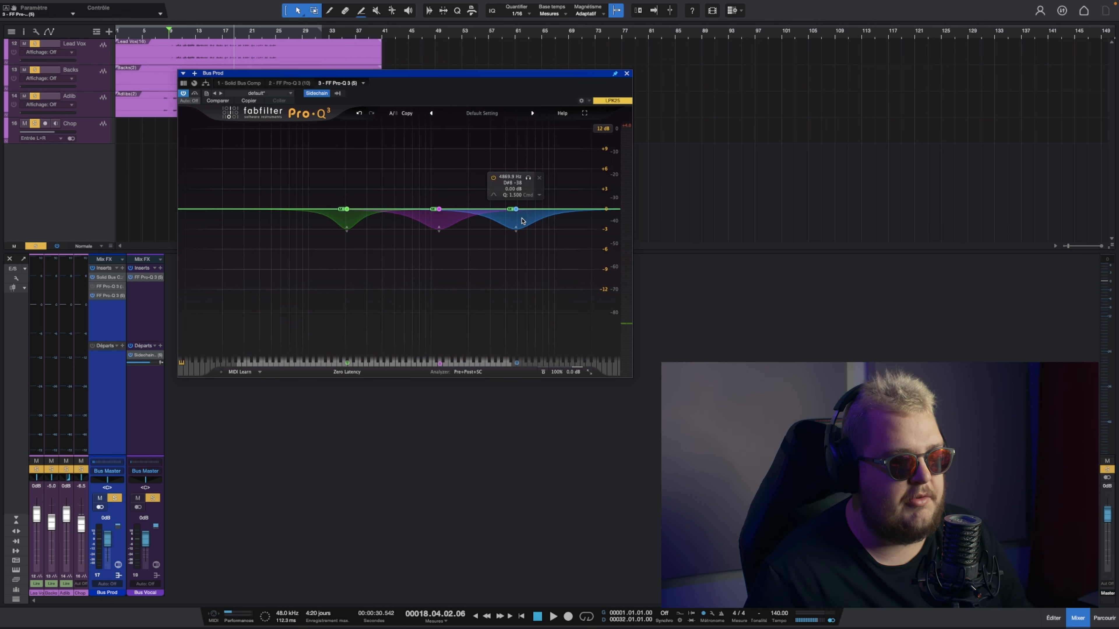
Step: Reduce the dynamic cuts of the 4870 Hz and 1.1 kHz bands to about 2 dB each, and select the 206 Hz band
left_click(517, 231)
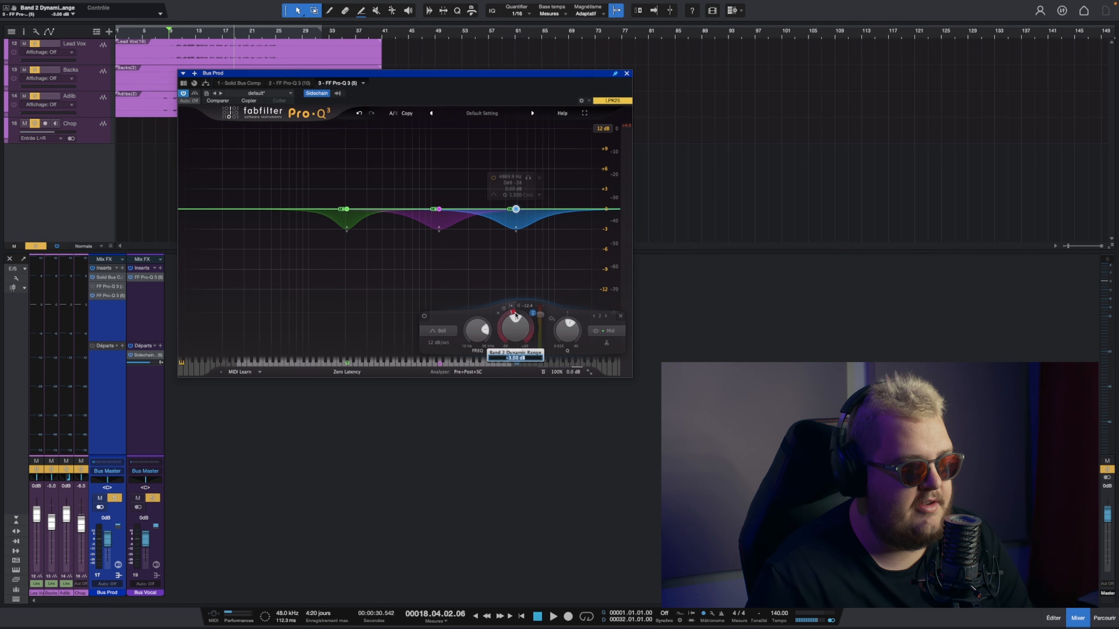
left_click(440, 229)
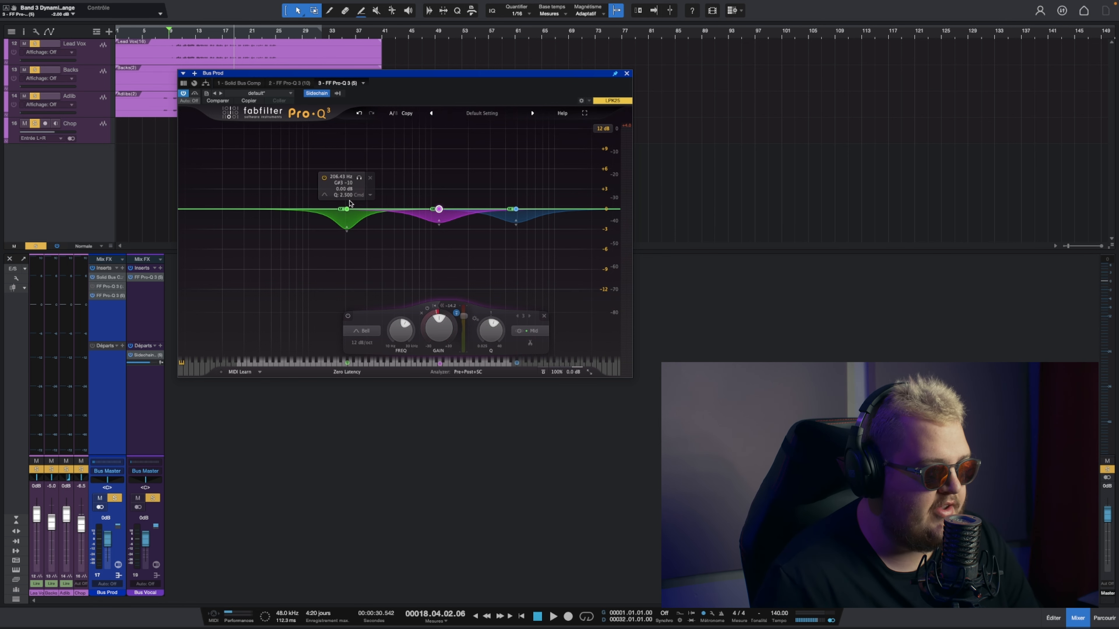
left_click(347, 210)
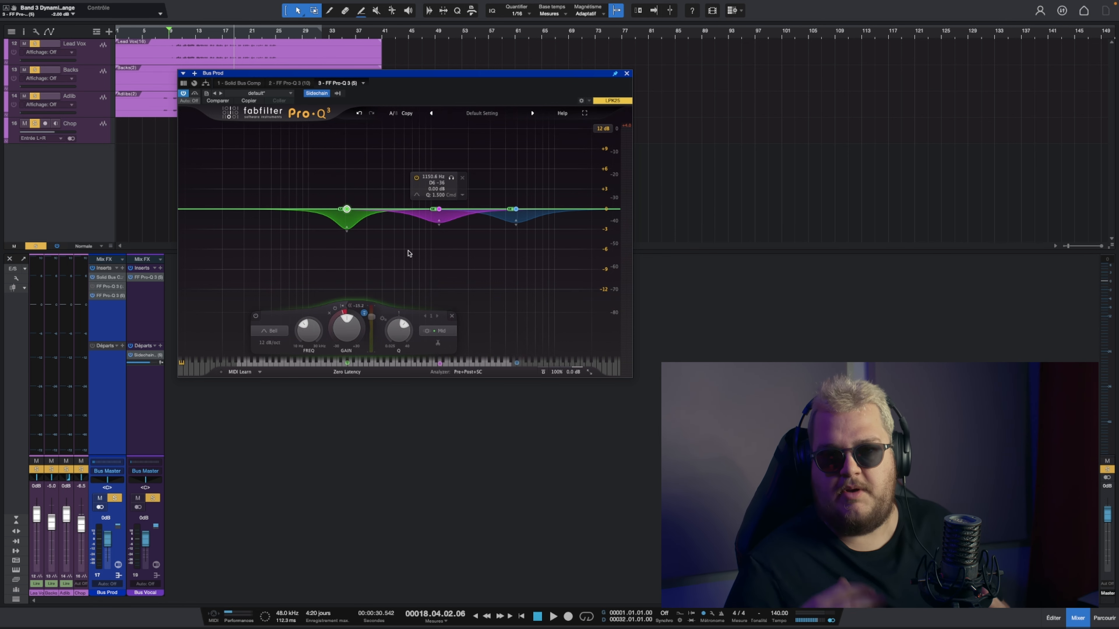